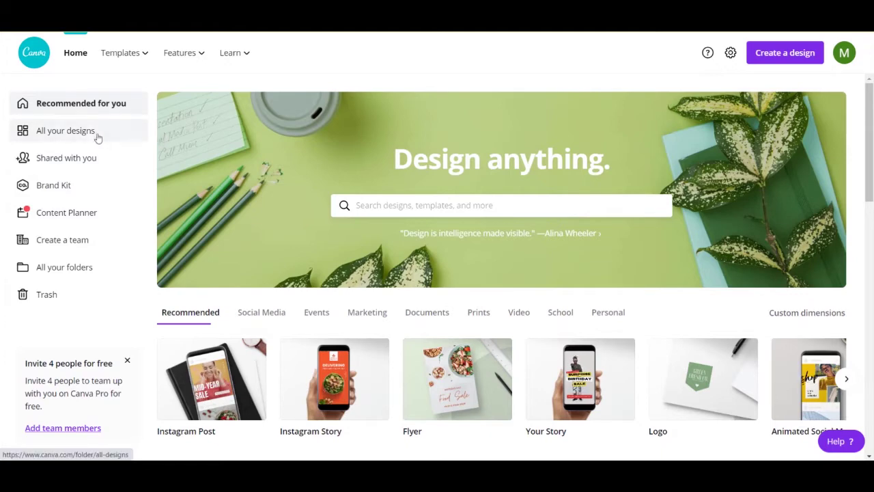
- From the saved designs list, make a copy of the HH domain forwarding 10.06 design
left_click(91, 145)
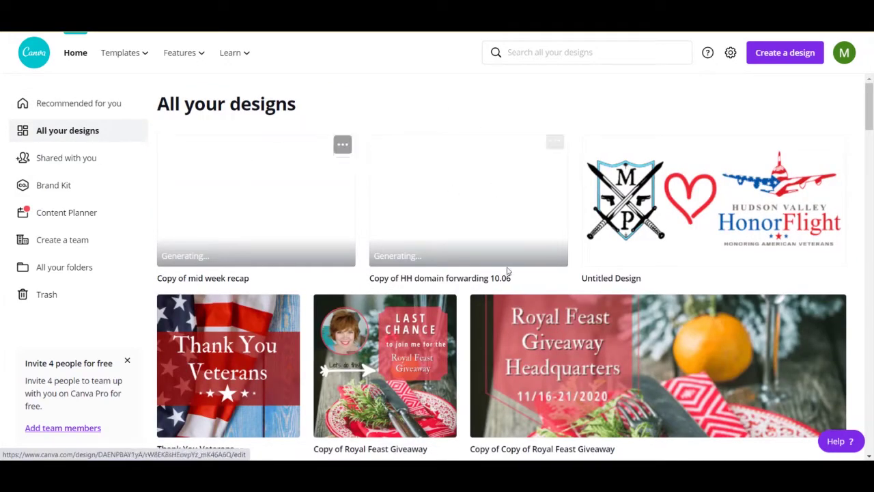
left_click(554, 149)
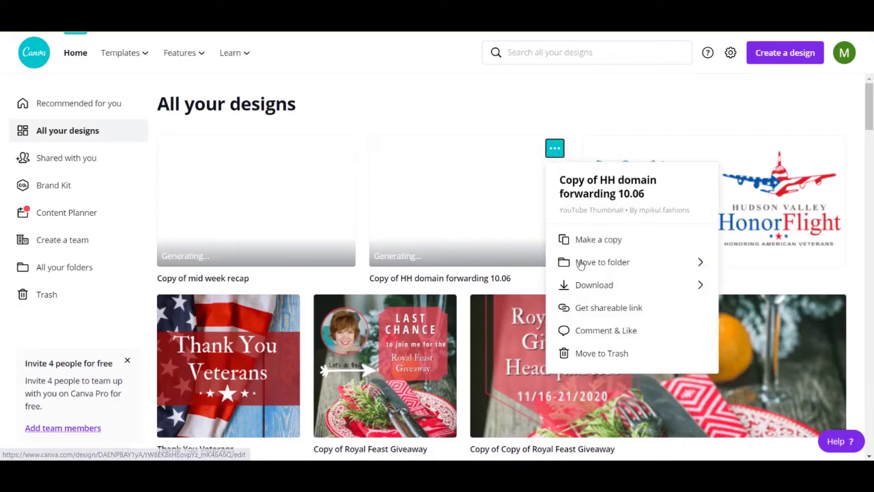
left_click(598, 239)
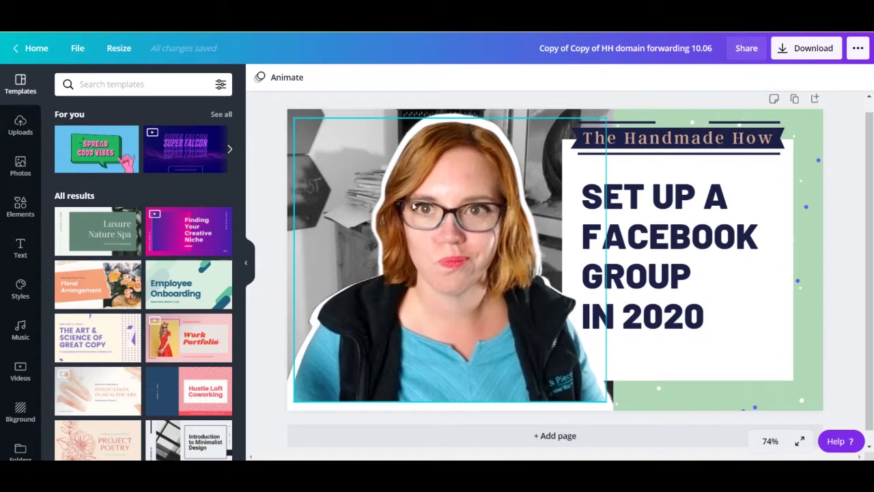
- Delete the woman's photo from the left frame, leaving the empty placeholder
left_click(449, 209)
key("Delete")
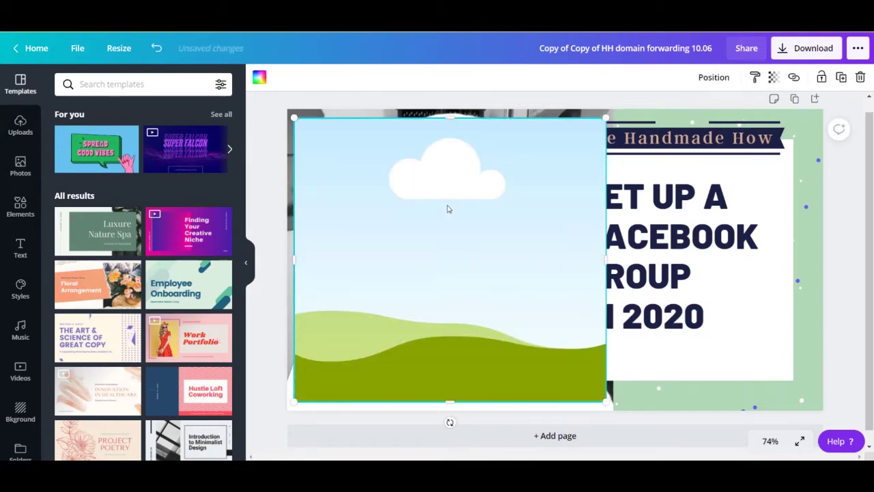
key("Delete")
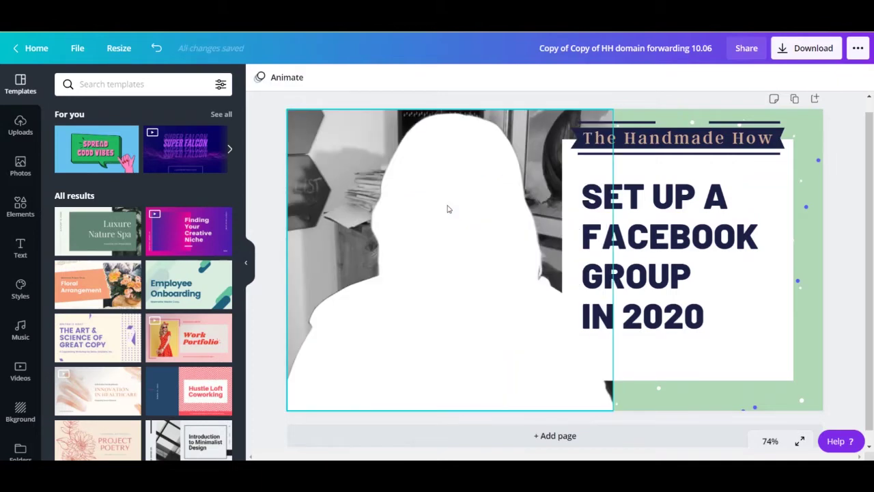
key("ctrl+z")
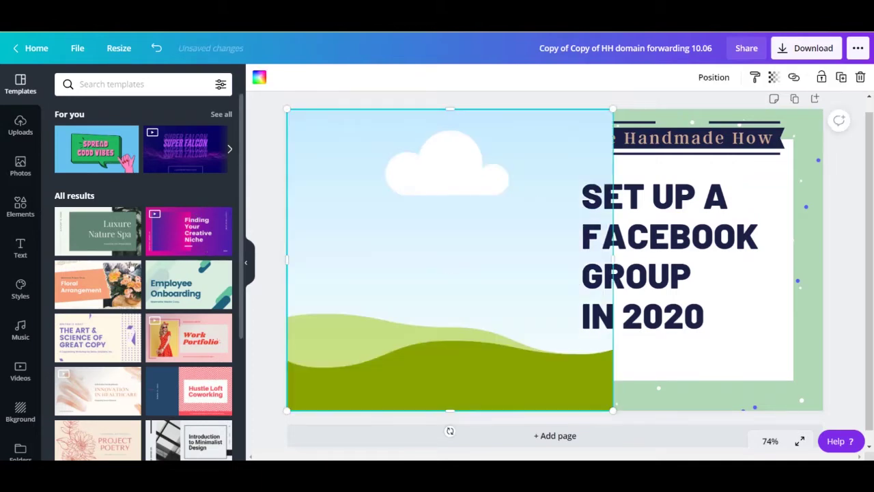
- Upload the selfie image from the canva background eraser folder on the computer
scroll(56, 148, "down", 1)
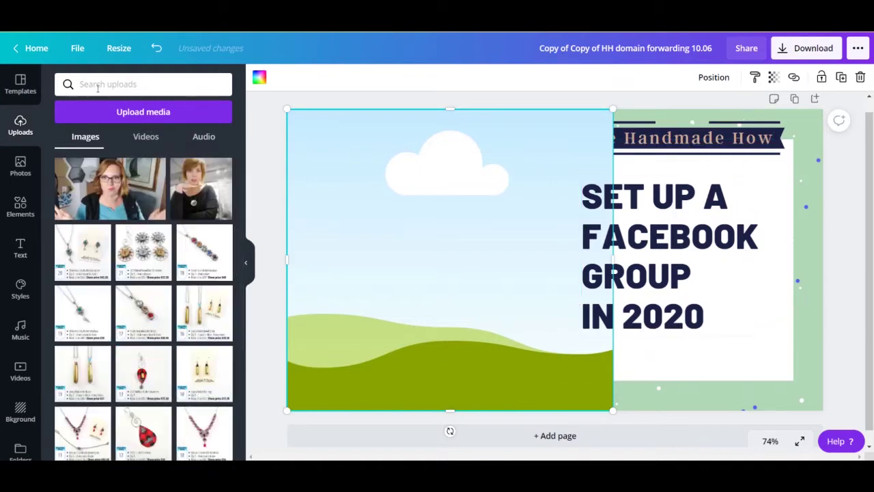
left_click(111, 116)
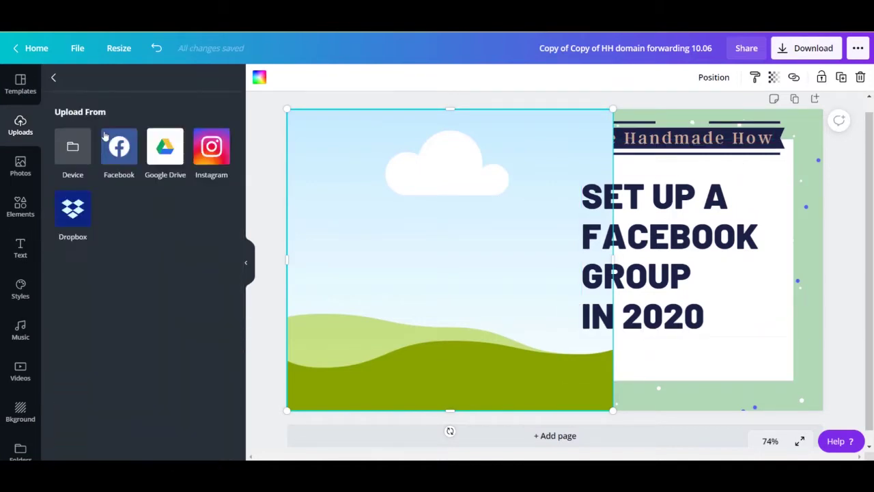
left_click(72, 149)
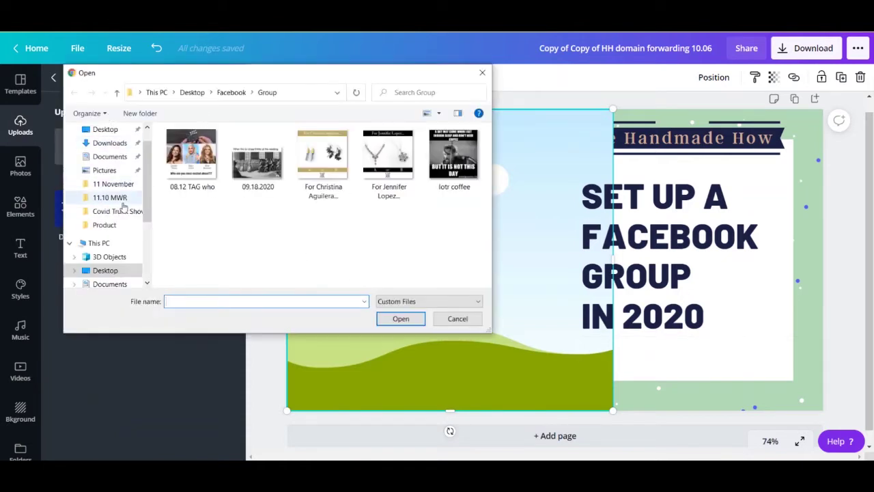
left_click(109, 197)
double_click(320, 156)
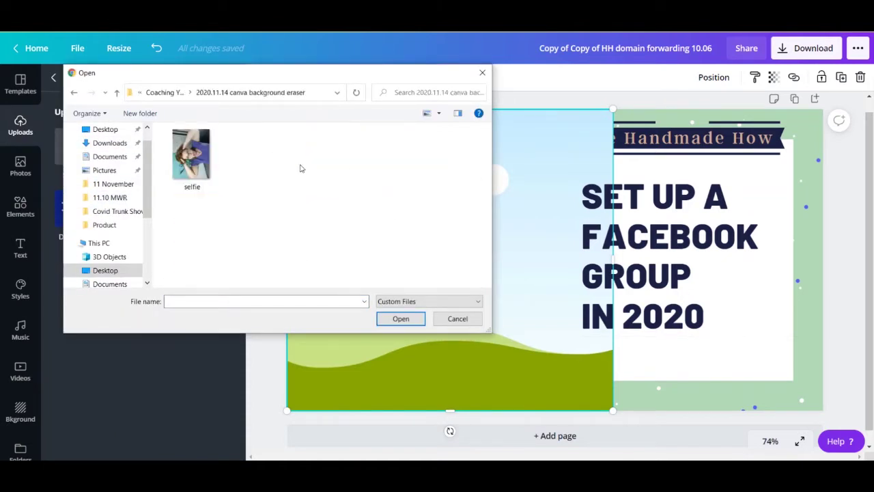
left_click(190, 155)
left_click(407, 324)
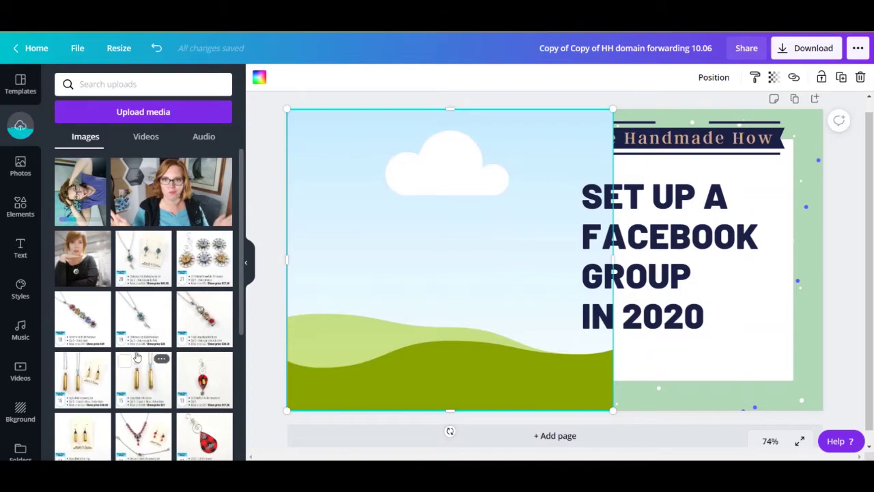
- Add the uploaded selfie, rotate it upright, enlarge it, and drop it into the left frame
left_click(82, 191)
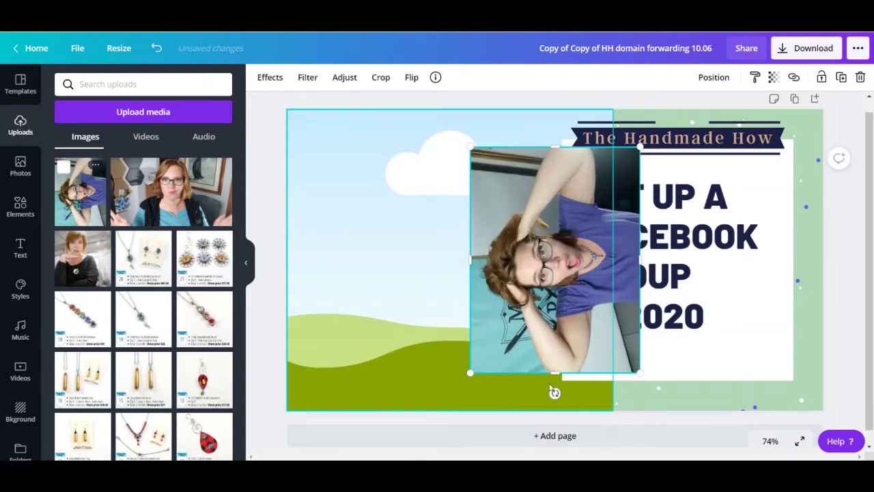
left_click_drag(553, 391, 374, 257)
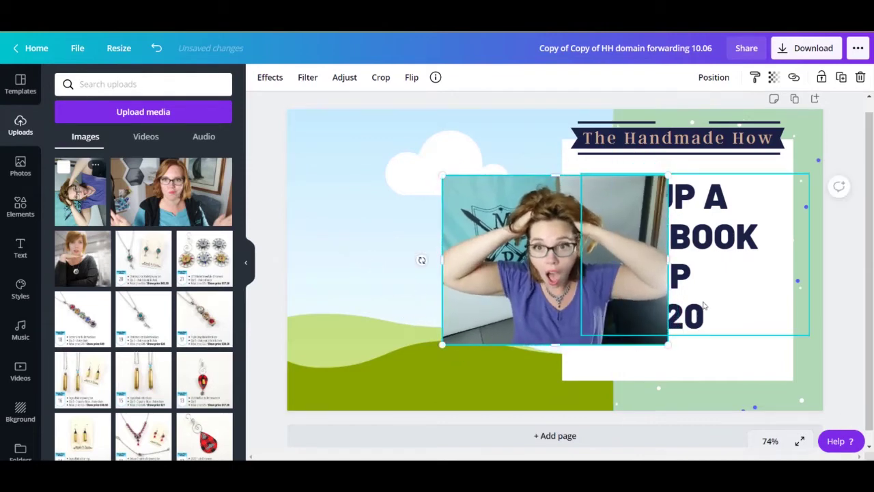
left_click_drag(667, 343, 670, 346)
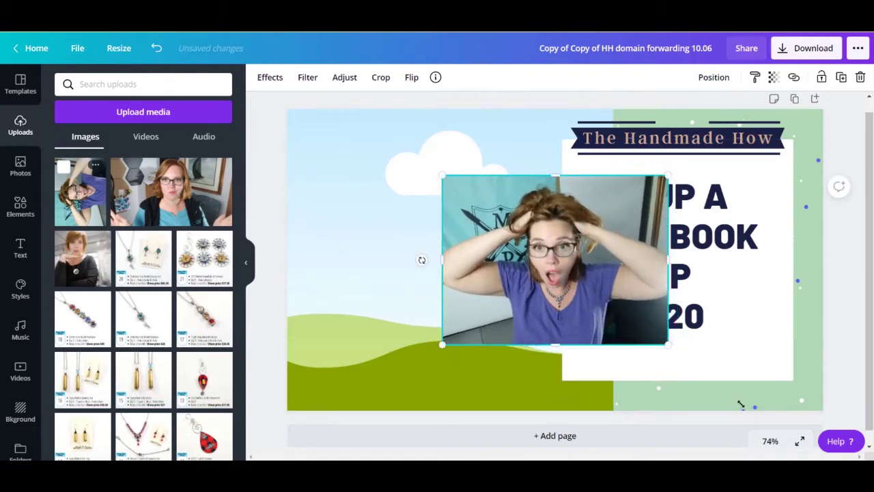
left_click_drag(778, 453, 797, 435)
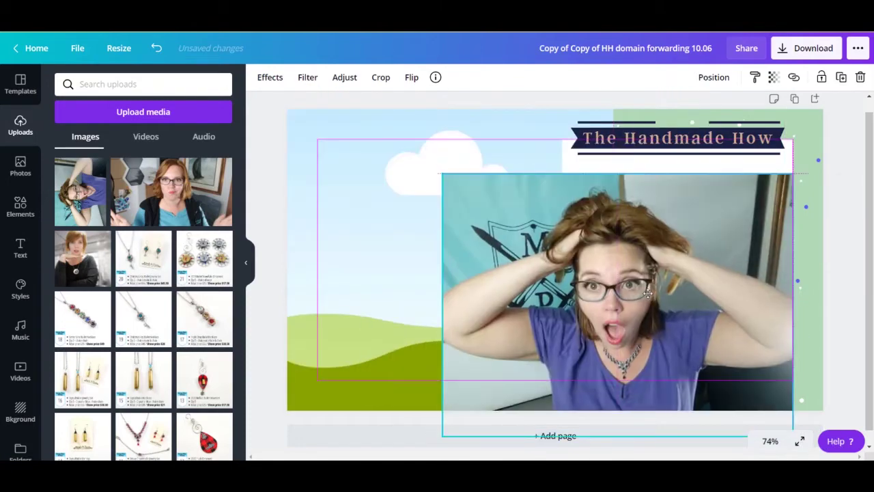
left_click_drag(647, 293, 501, 308)
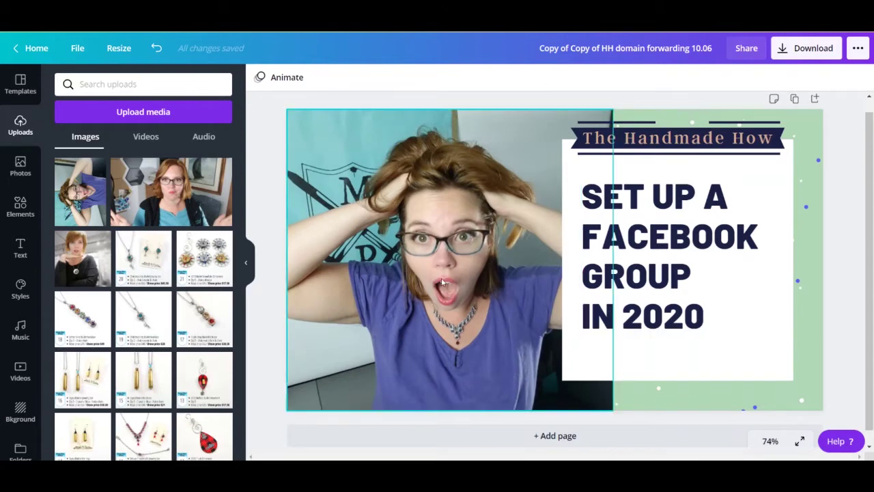
- Enlarge the selfie inside the frame and shift it up and left
double_click(422, 204)
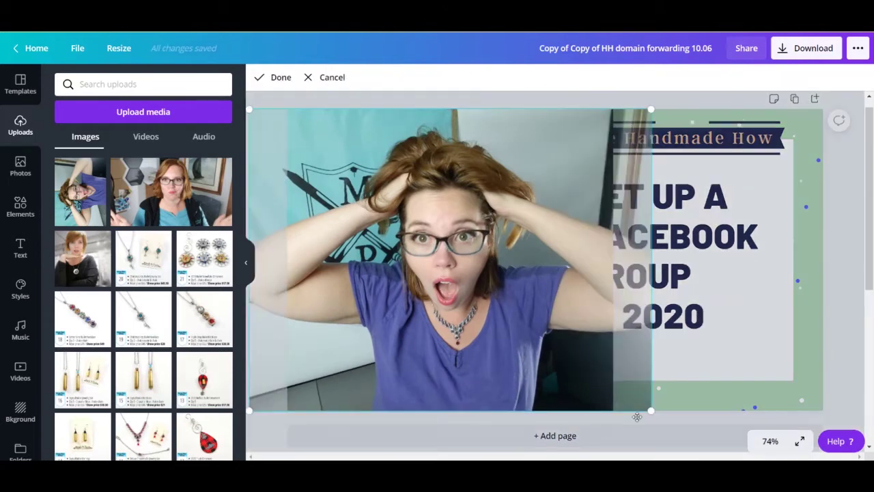
left_click_drag(651, 408, 702, 452)
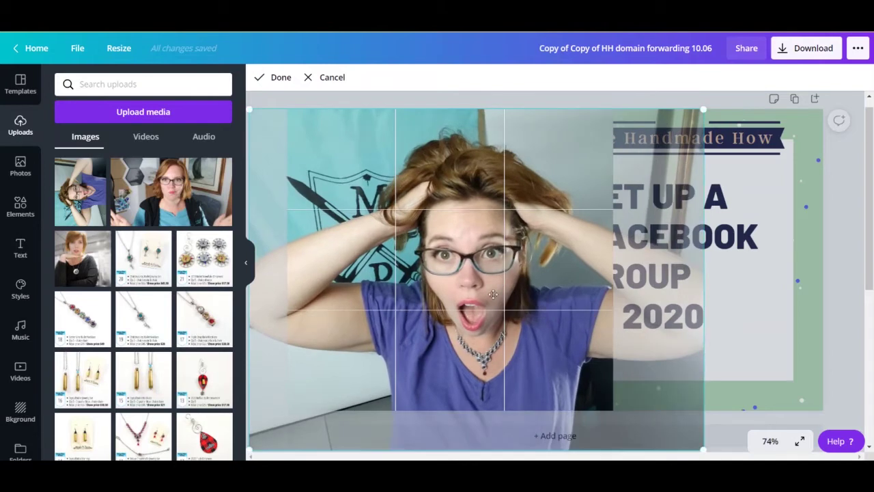
left_click_drag(492, 295, 471, 268)
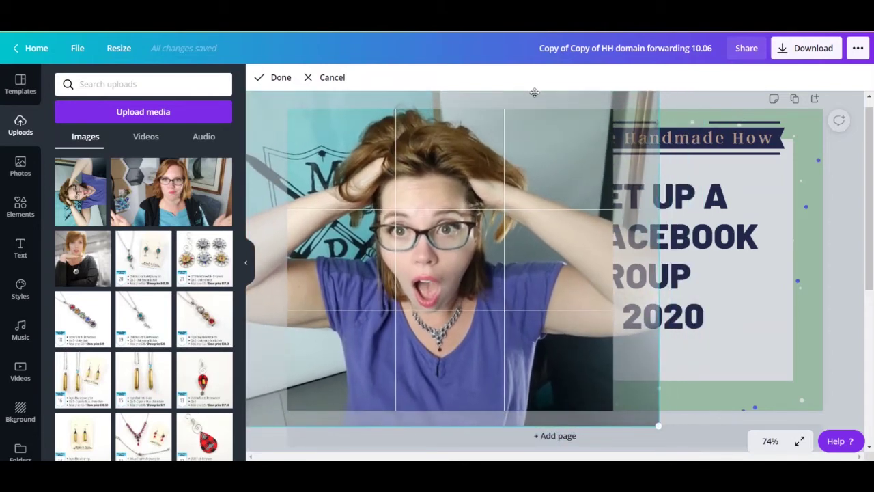
left_click(688, 103)
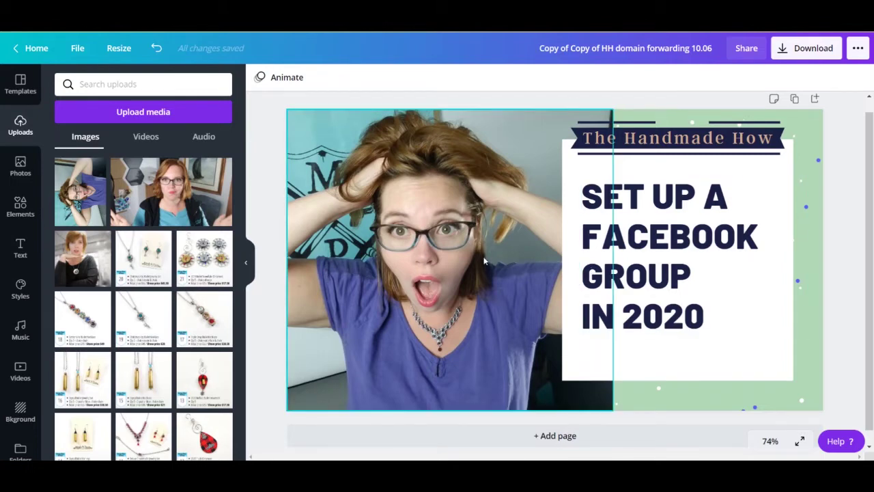
- Duplicate the selfie photo and place the copy back over the original
left_click(508, 142)
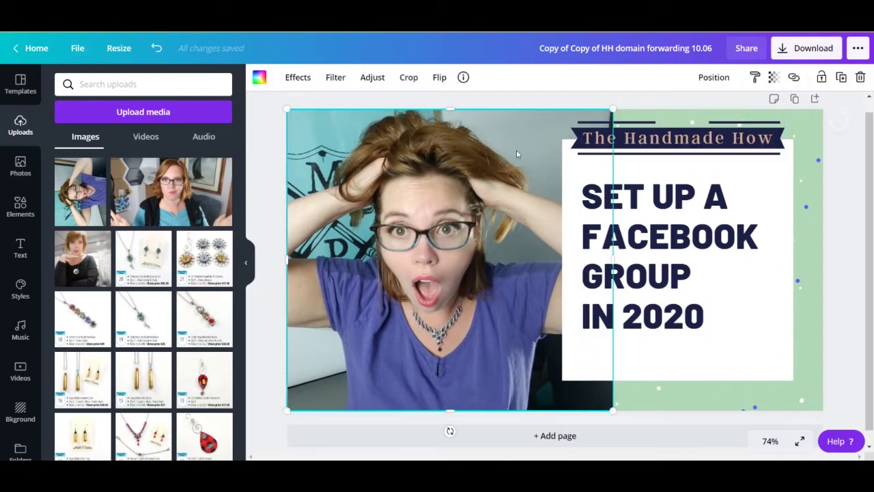
left_click(841, 77)
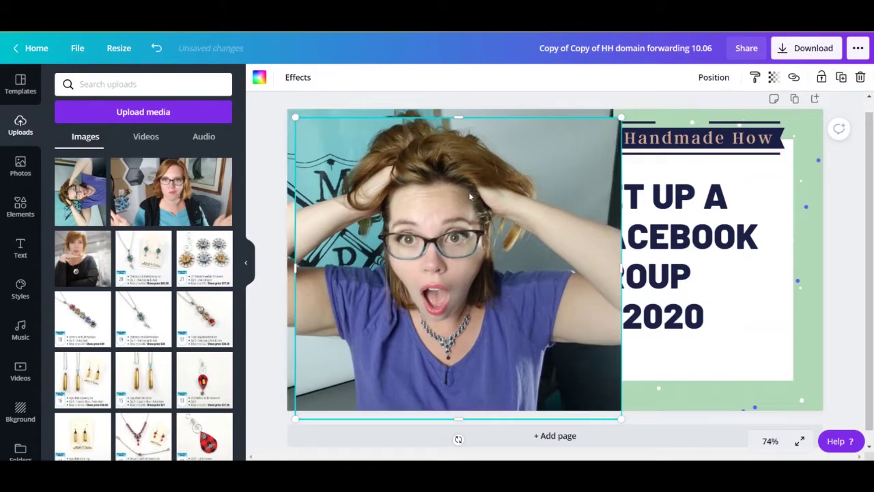
left_click_drag(441, 258, 586, 357)
left_click_drag(493, 338, 412, 199)
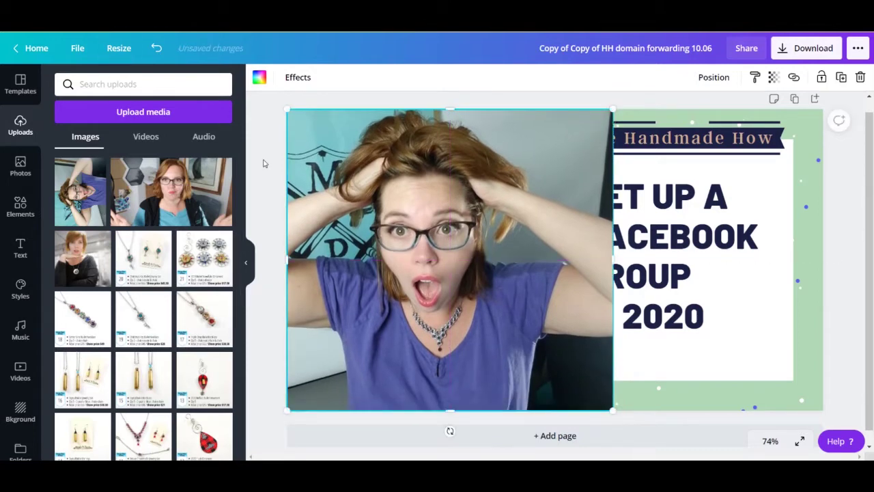
- Apply Background Remover from Effects to the duplicate selfie
left_click(297, 80)
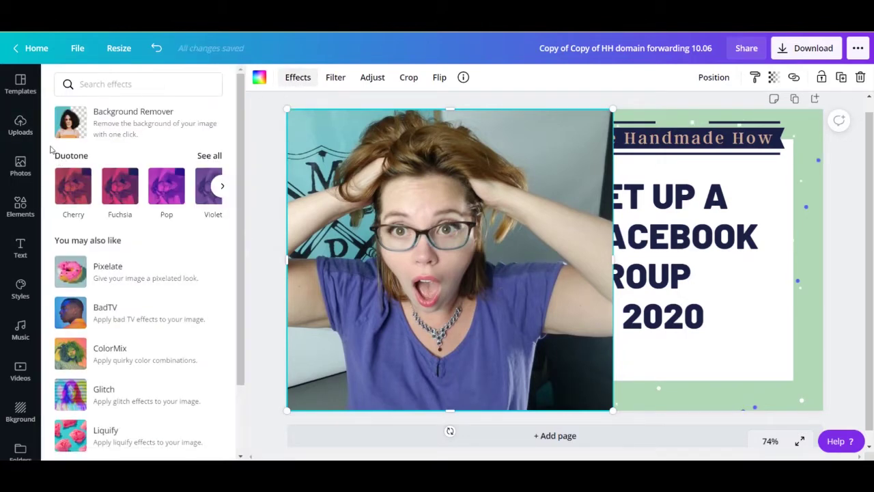
left_click(116, 116)
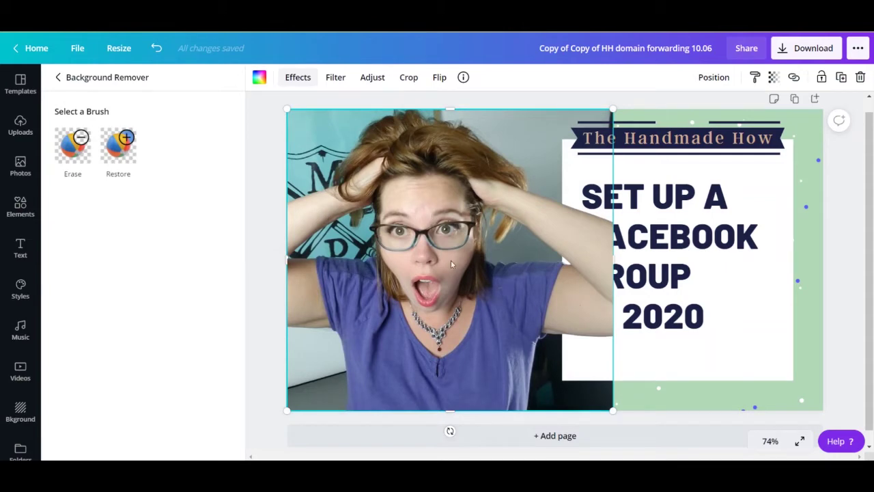
- Move the cut-out copy right over the title panel and pick the Erase brush
left_click_drag(433, 220, 703, 220)
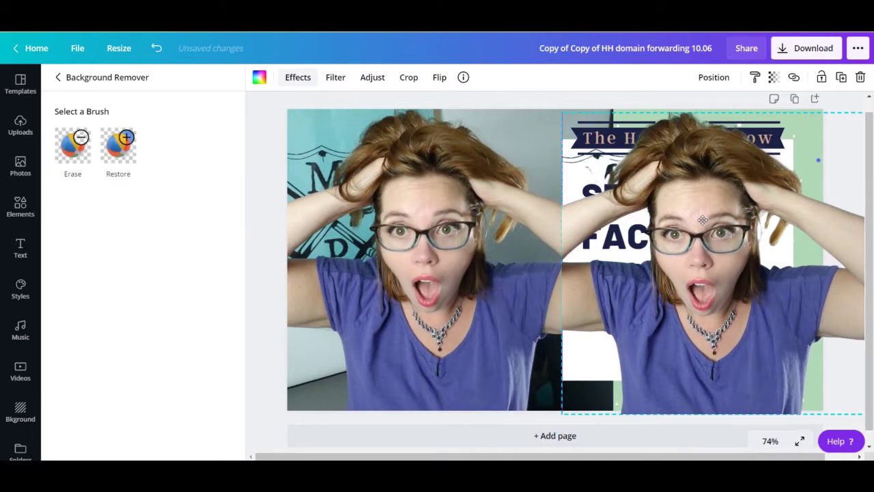
left_click_drag(702, 220, 621, 192)
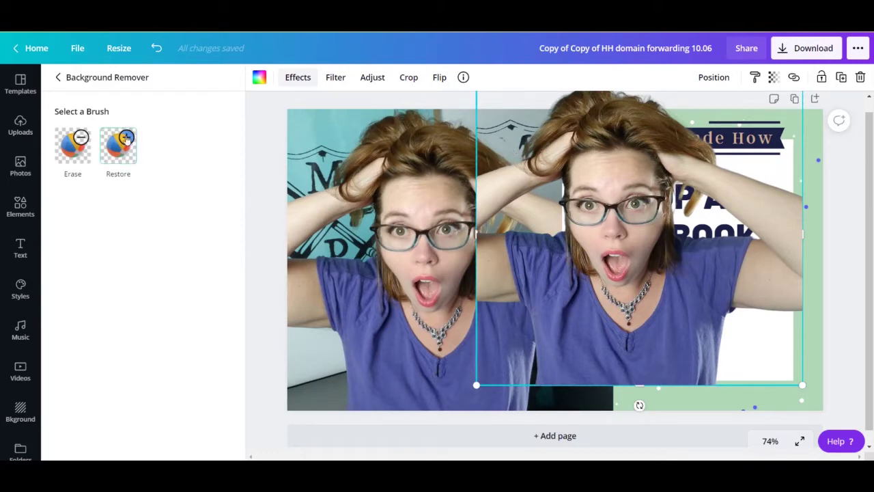
left_click(75, 145)
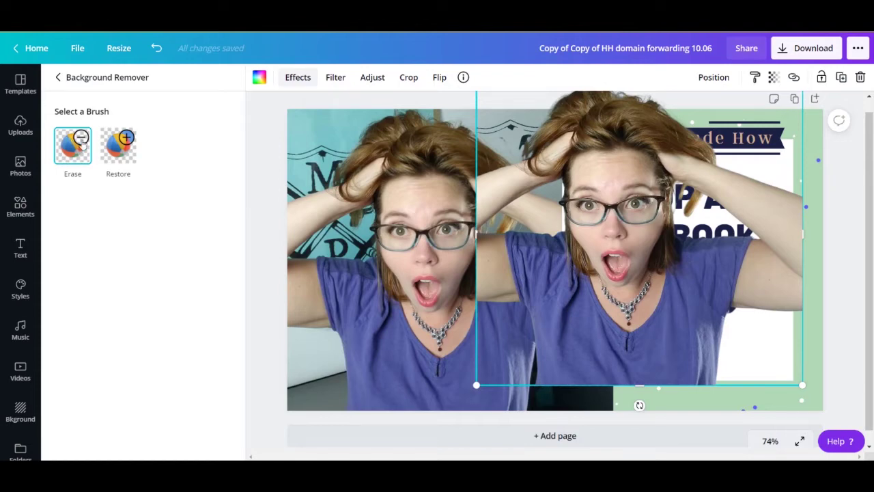
- Erase the stray dark remnants beside the arm with the Erase brush
left_click(119, 146)
left_click(73, 159)
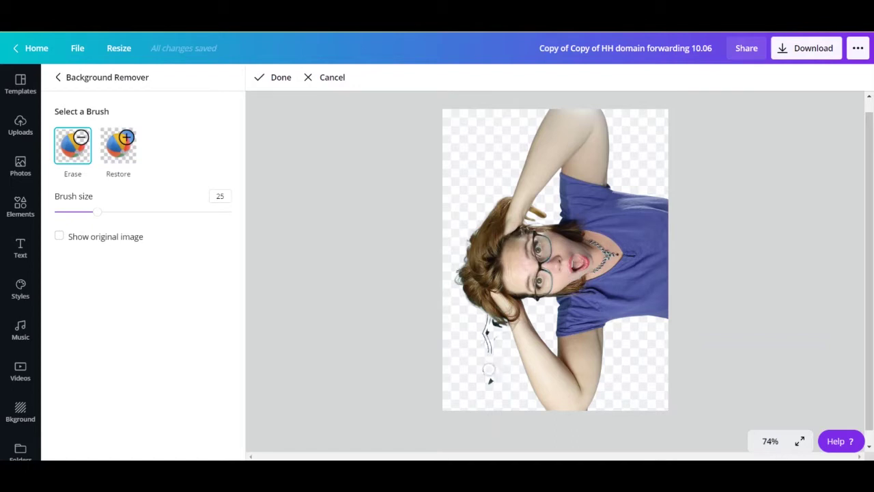
mouse_move(488, 369)
left_mouse_down()
mouse_move(491, 380)
mouse_move(485, 330)
mouse_move(497, 338)
left_mouse_up()
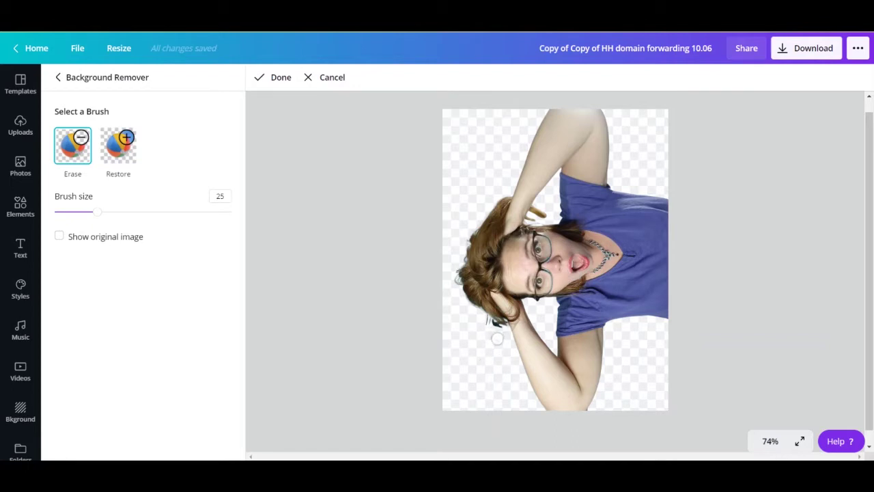
- Zoom the cut-out to 300% and erase the stray dark hair bits at left
left_click(770, 441)
left_click(768, 217)
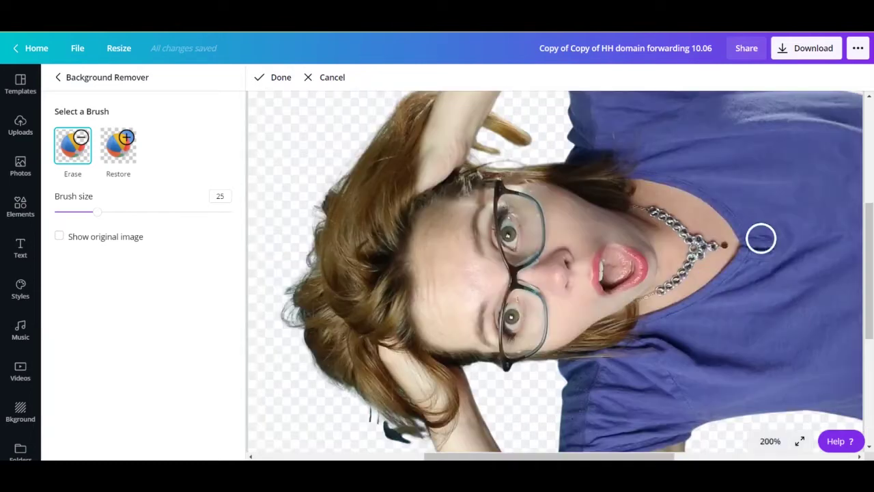
scroll(478, 269, "down", 6)
scroll(478, 114, "up", 3)
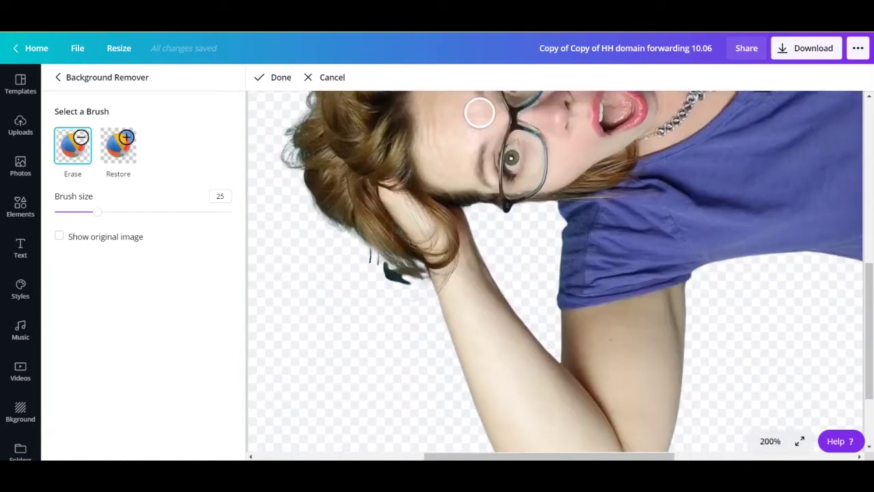
left_click(769, 441)
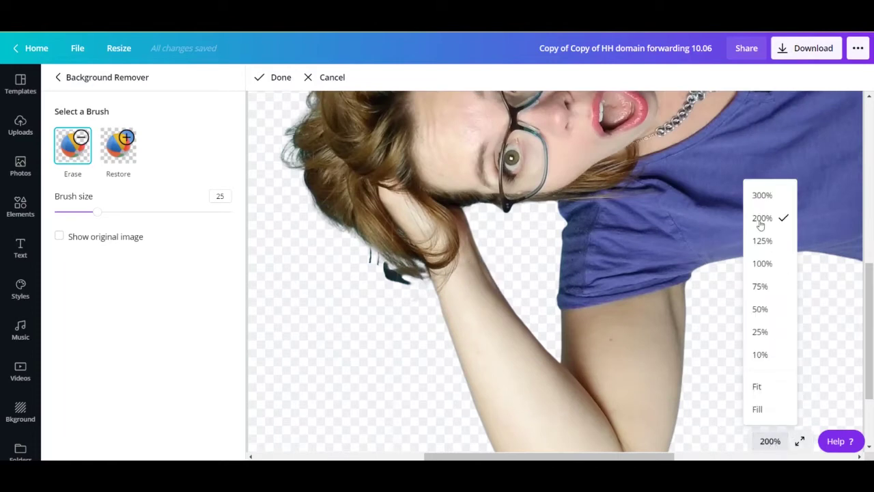
left_click(774, 198)
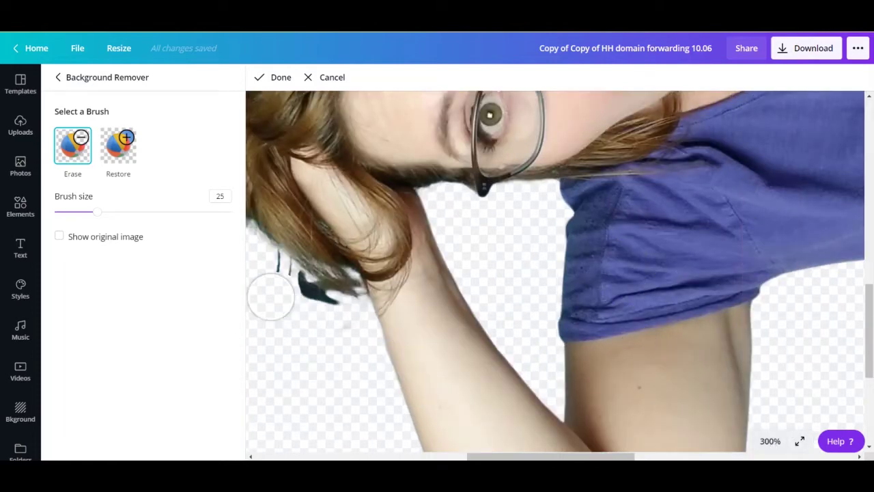
mouse_move(269, 292)
left_mouse_down()
mouse_move(289, 289)
mouse_move(287, 296)
mouse_move(333, 318)
mouse_move(283, 294)
mouse_move(271, 271)
left_mouse_up()
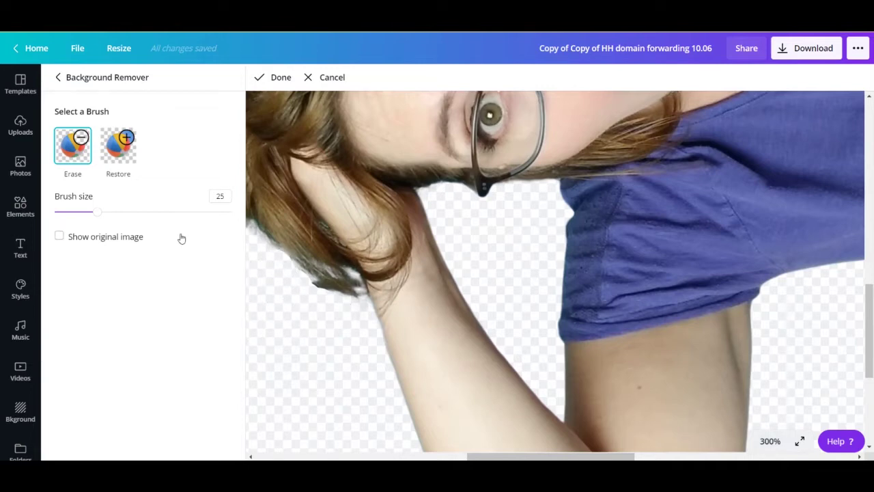
- Set the brush size to 12 and show the original image for reference
mouse_move(101, 213)
left_mouse_down()
mouse_move(233, 212)
mouse_move(122, 195)
mouse_move(54, 212)
left_mouse_up()
left_click_drag(59, 218, 73, 213)
left_click(59, 236)
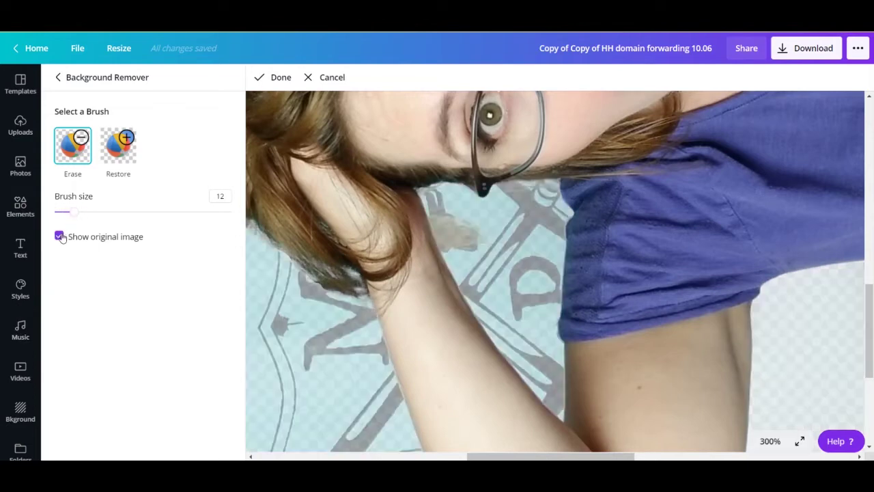
- Restore the patch beside the neck with the Restore brush
left_click(118, 150)
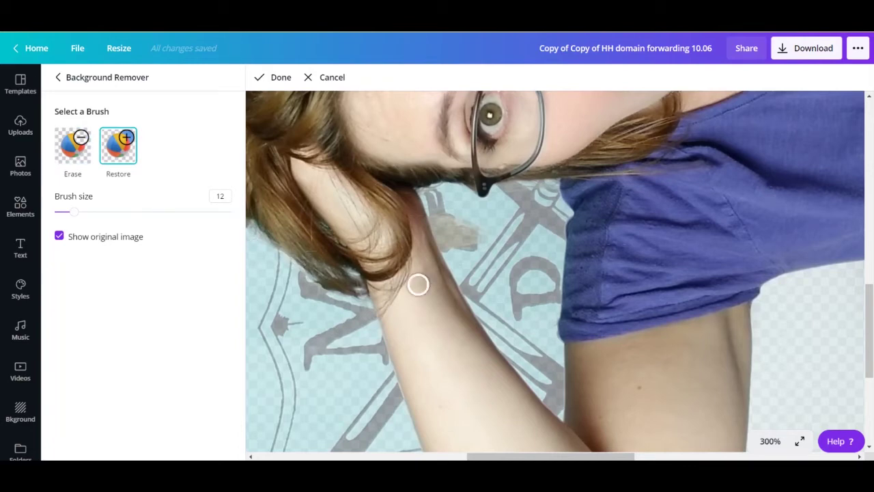
mouse_move(439, 234)
left_mouse_down()
mouse_move(437, 244)
mouse_move(455, 238)
mouse_move(433, 226)
mouse_move(464, 236)
left_mouse_up()
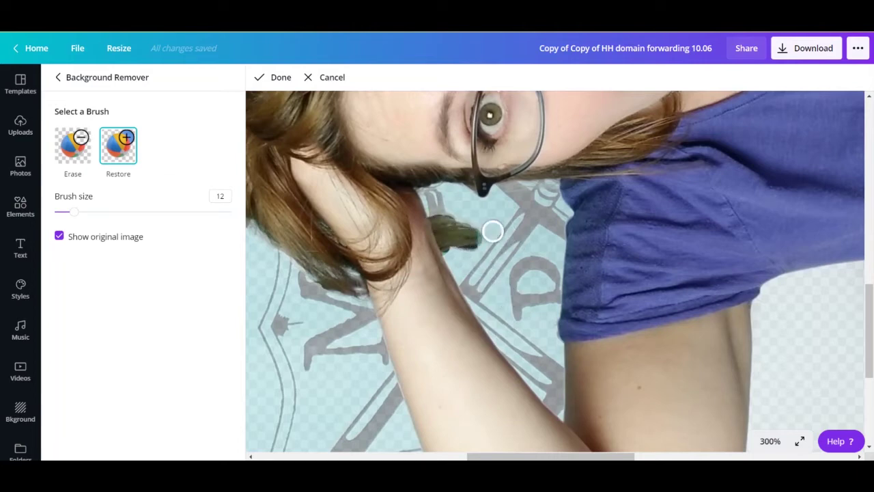
left_click(116, 241)
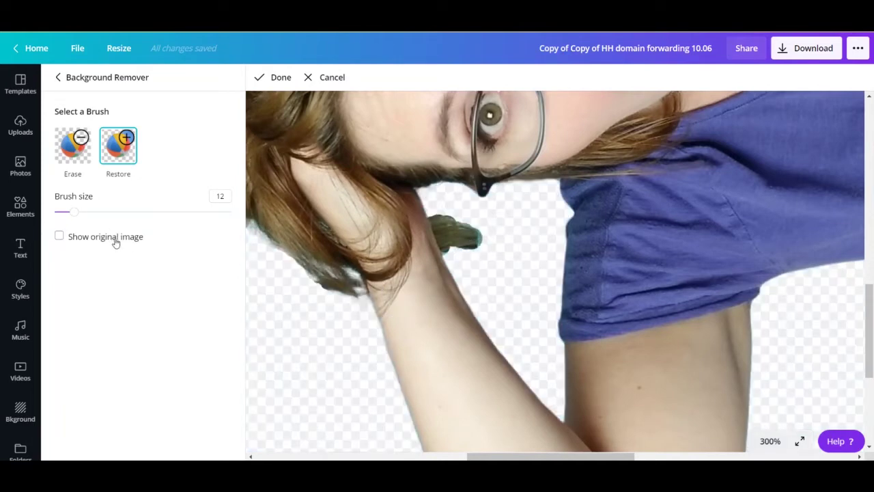
left_click(116, 240)
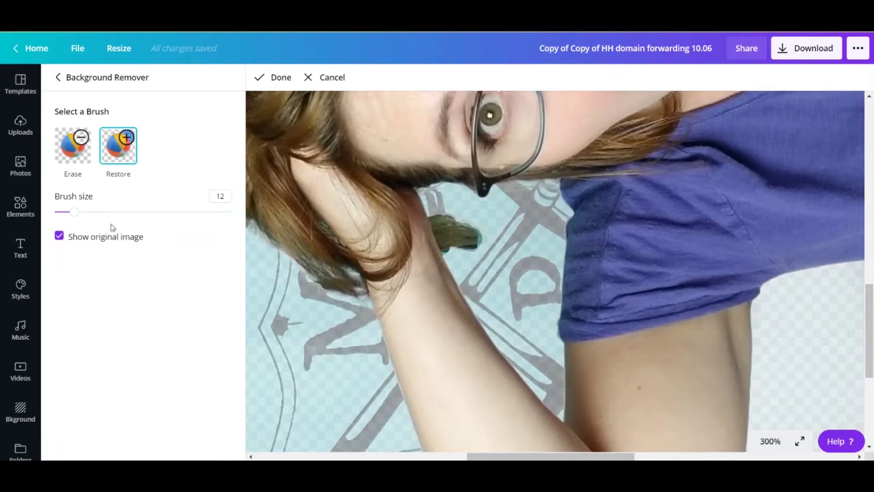
- Lower the brush size to 5 and switch back to the Erase brush
left_click_drag(75, 217, 66, 212)
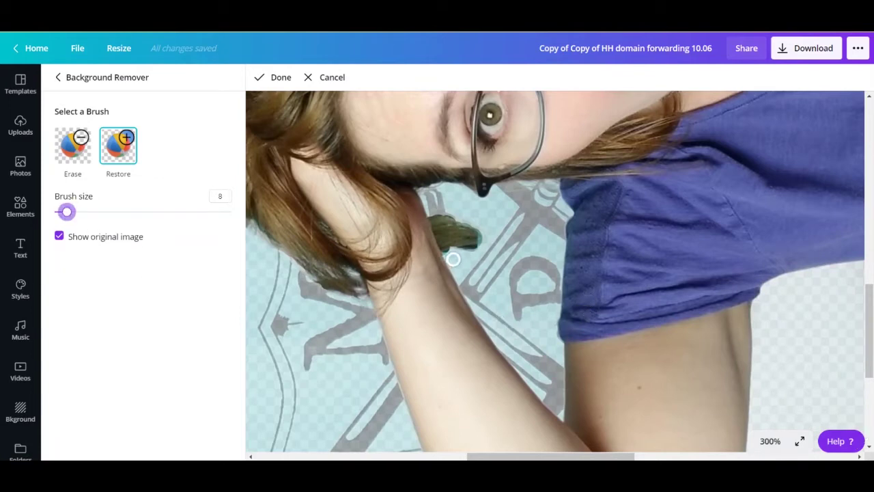
left_click_drag(66, 212, 62, 213)
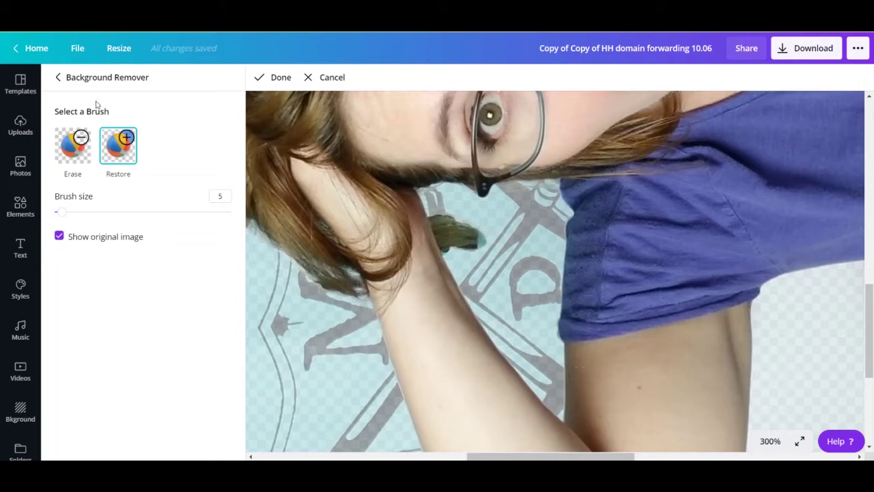
left_click(76, 149)
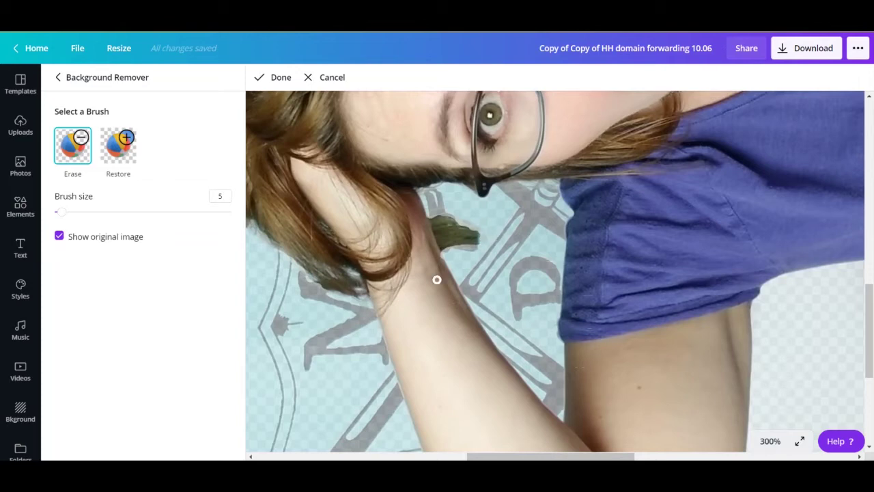
- Hide the original image, fit the zoom, and apply the background removal
left_click(102, 238)
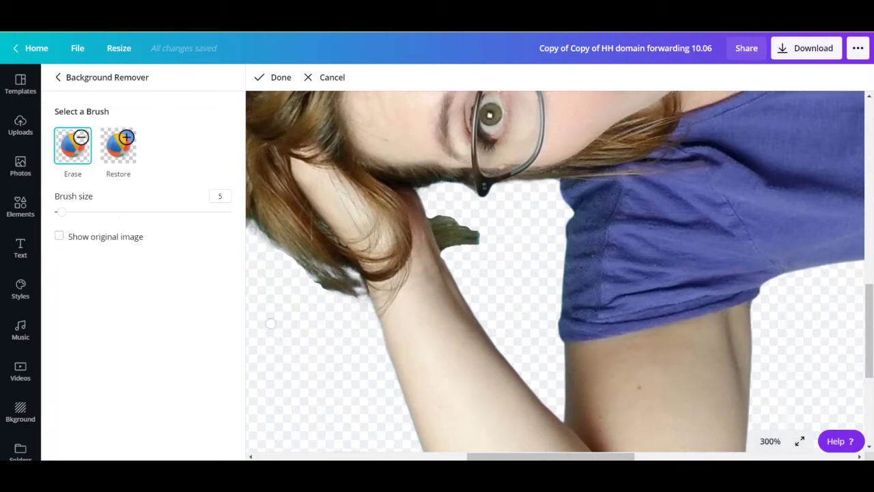
scroll(585, 281, "down", 5)
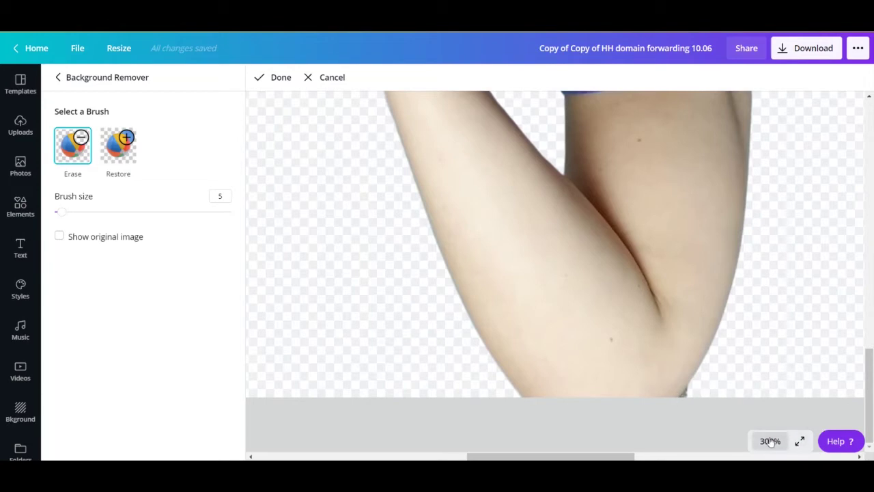
left_click(770, 440)
left_click(774, 386)
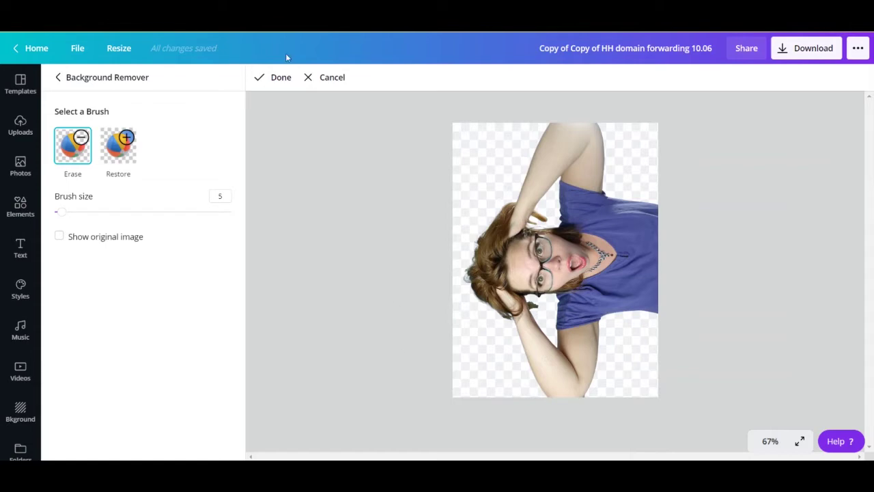
left_click(280, 77)
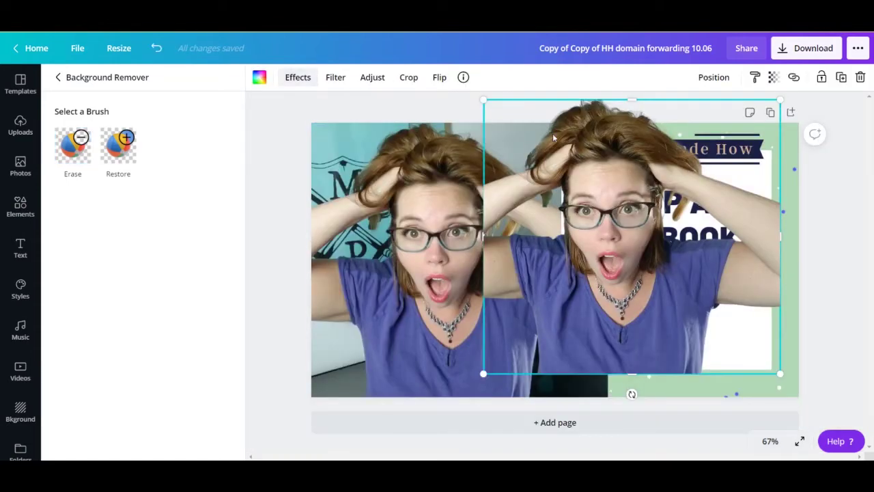
- Move the cut-out photo left, duplicate it, and overlap the copy with the original
left_click_drag(584, 185, 414, 209)
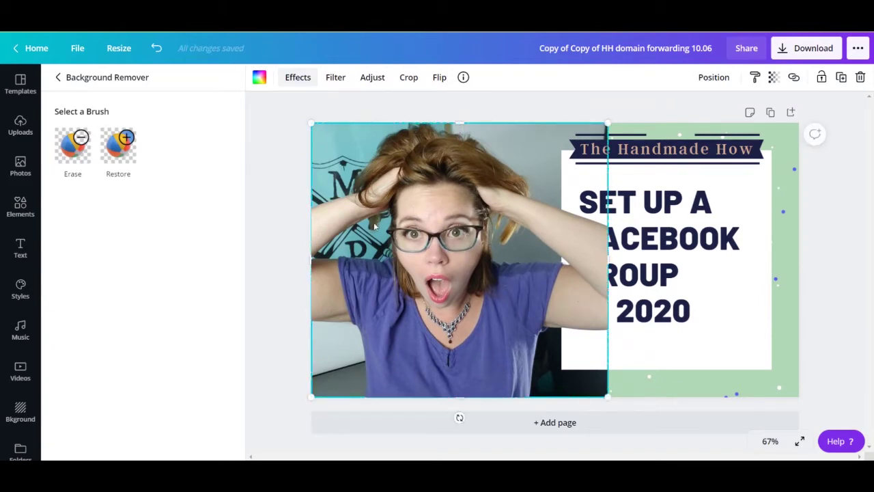
left_click_drag(447, 218, 426, 252)
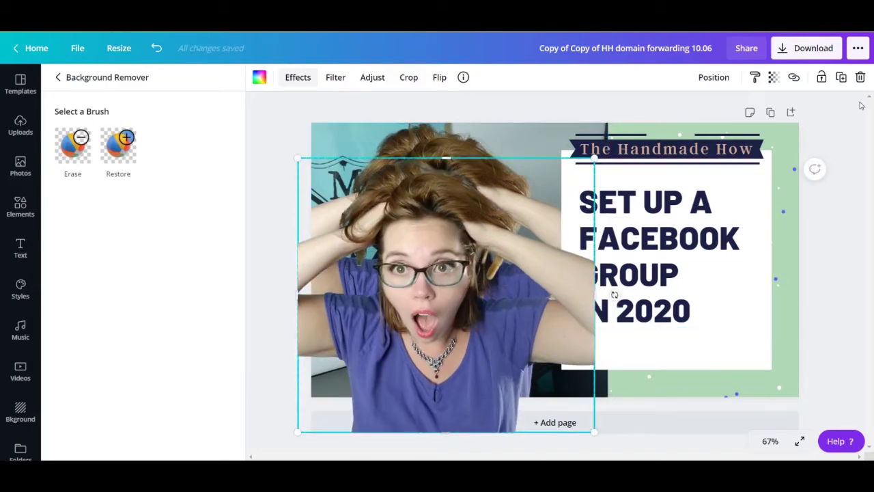
left_click(841, 78)
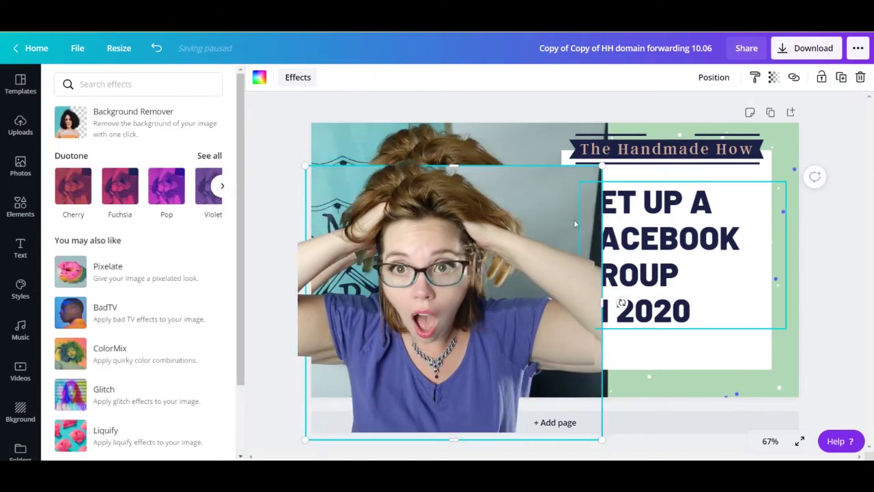
left_click_drag(458, 251, 456, 198)
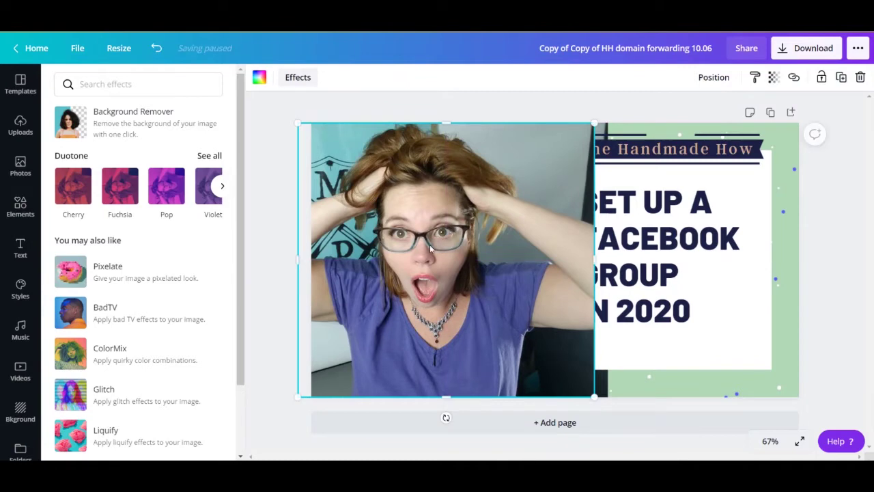
left_click_drag(430, 249, 302, 337)
left_click(628, 195)
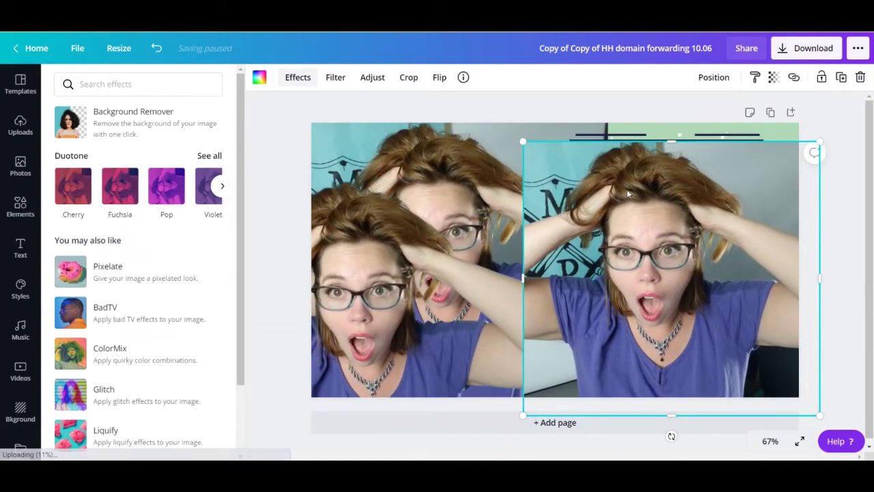
- Delete the front copy of the photo with the trash icon
key("Delete")
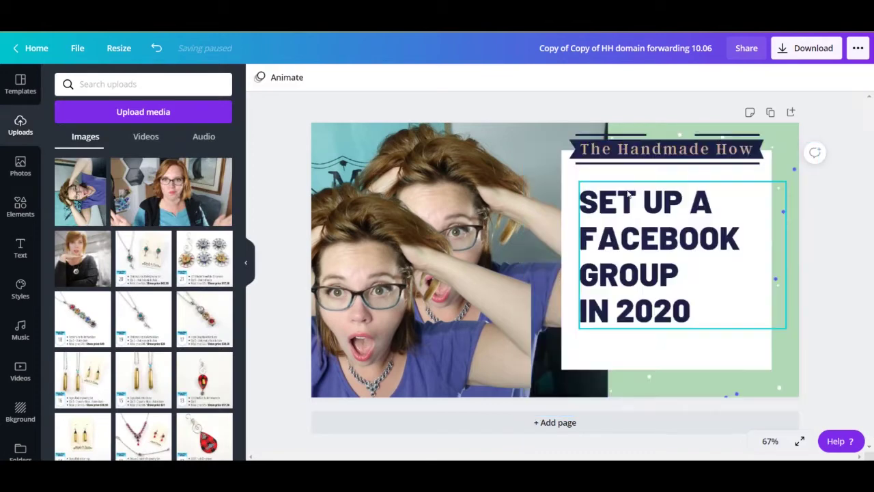
left_click(453, 219)
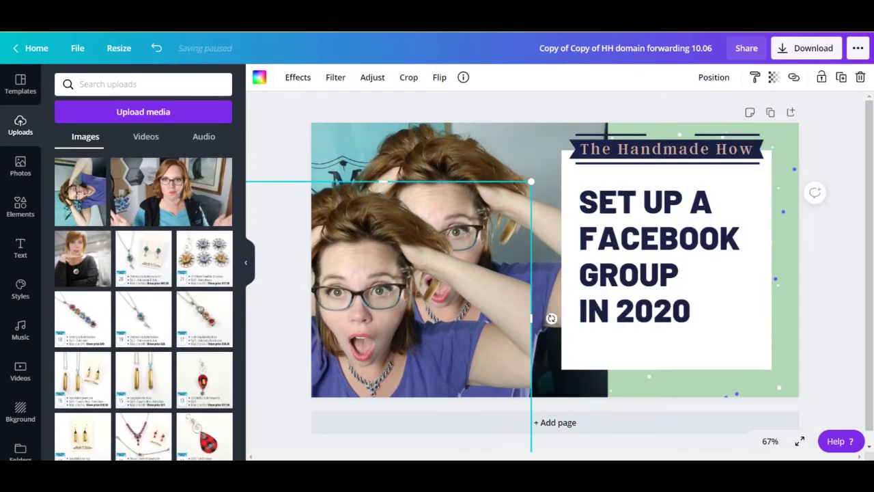
left_click(859, 77)
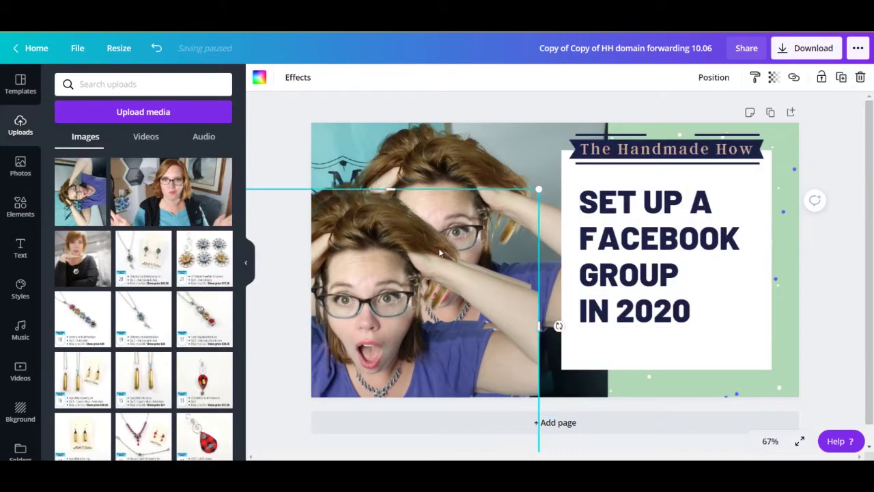
- Snap one photo to the page's top-left corner and move the second over the left half
left_click_drag(424, 249, 714, 193)
left_click_drag(409, 270, 549, 205)
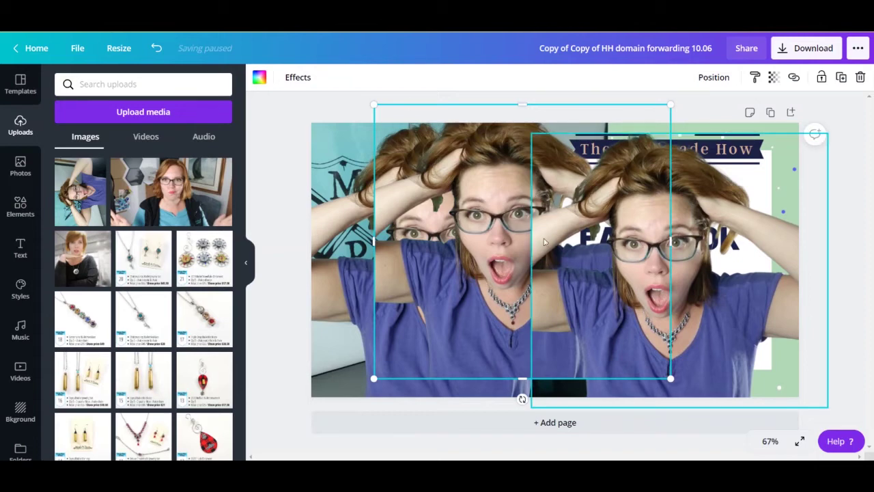
left_click_drag(459, 213, 400, 237)
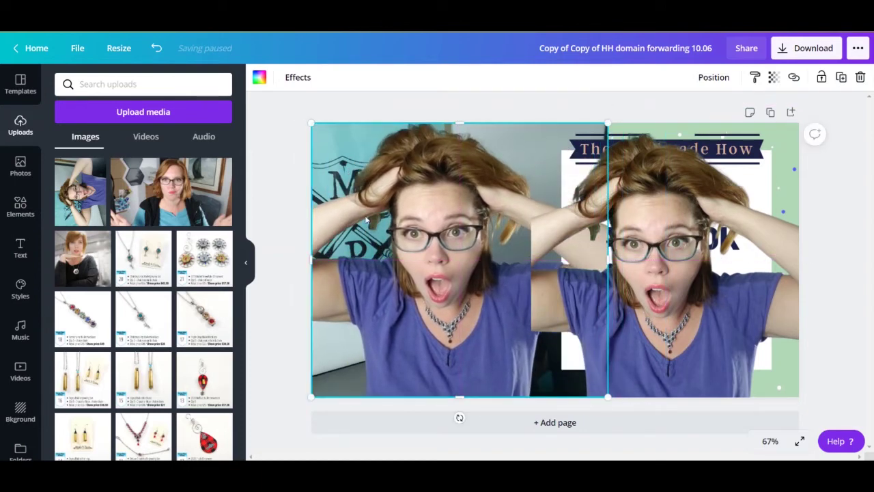
left_click_drag(678, 262, 580, 293)
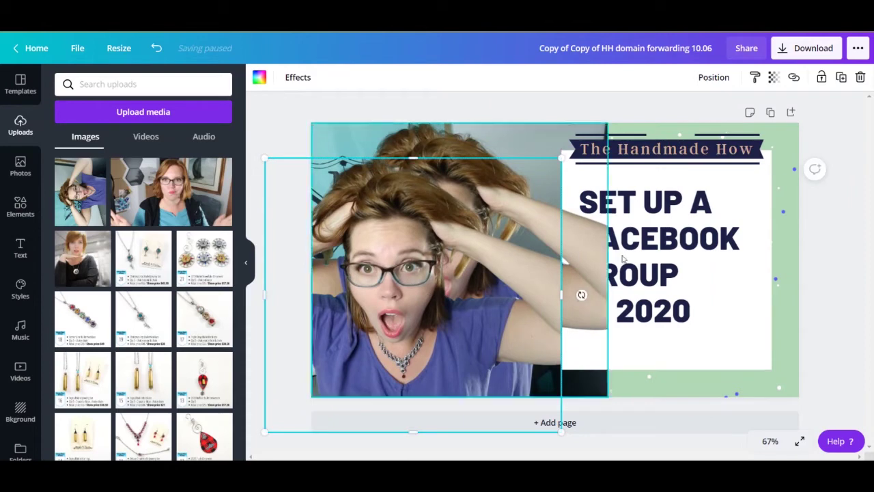
left_click_drag(579, 236, 399, 158)
- Browse the photo effects and duotone presets, then give the back copy the Cherry duotone
left_click(298, 78)
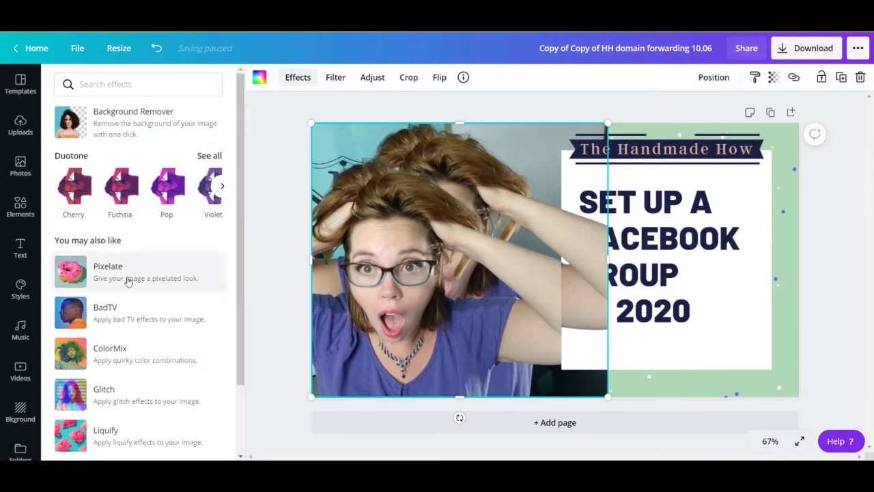
left_click(128, 280)
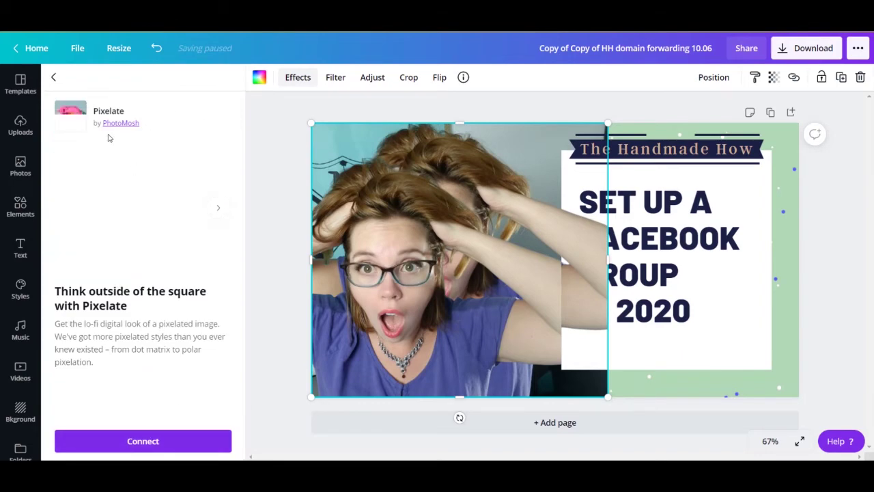
left_click(53, 78)
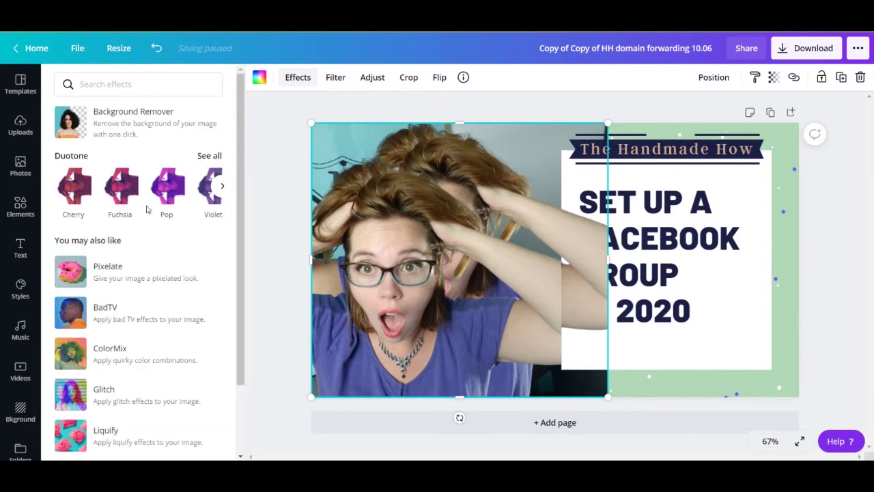
left_click(223, 185)
left_click(223, 186)
left_click(223, 185)
left_click(223, 186)
left_click(223, 185)
left_click(222, 185)
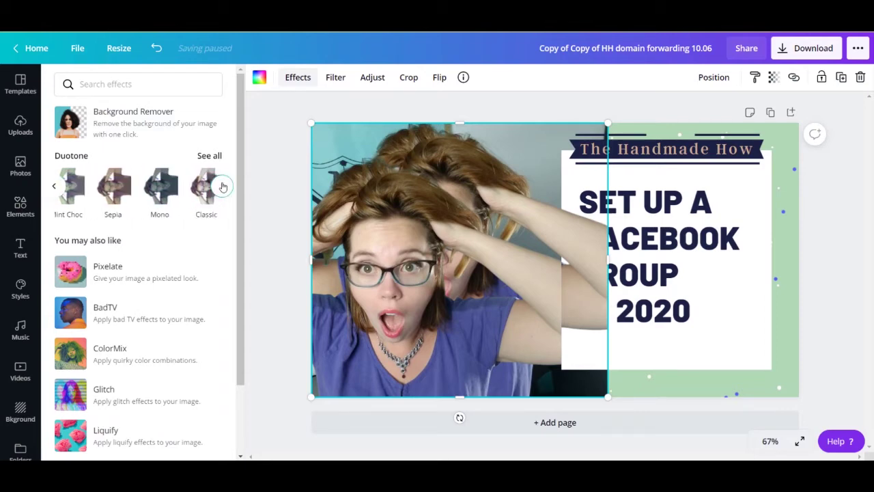
left_click(53, 187)
left_click(53, 187)
left_click(54, 187)
left_click(53, 187)
left_click(73, 186)
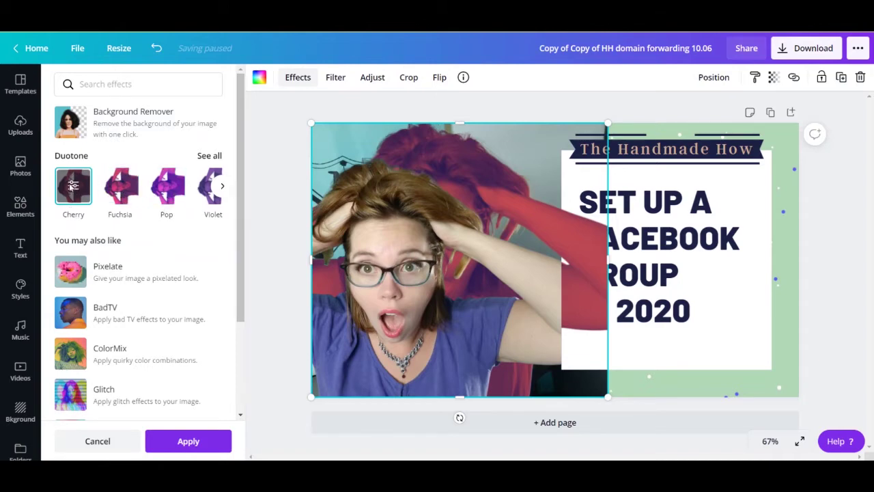
- Set the Cherry duotone's highlight and shadow colours to white #FFFFFF
left_click(72, 186)
left_click(217, 124)
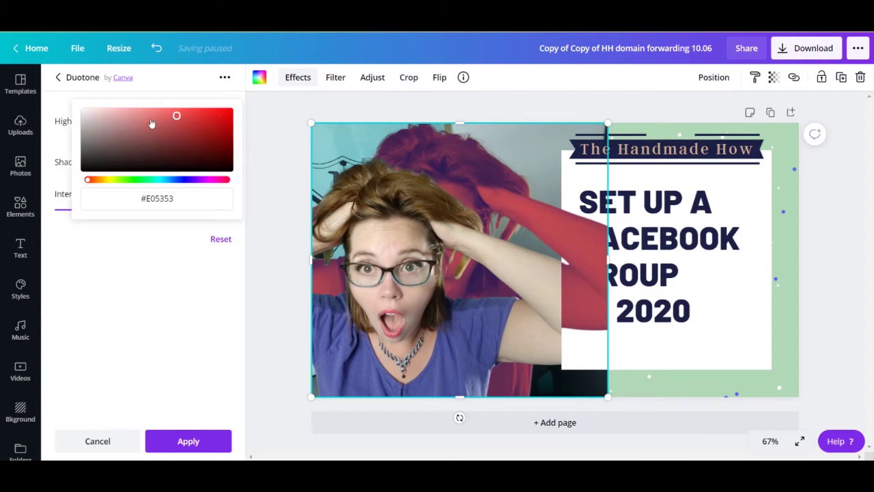
left_click_drag(176, 117, 76, 98)
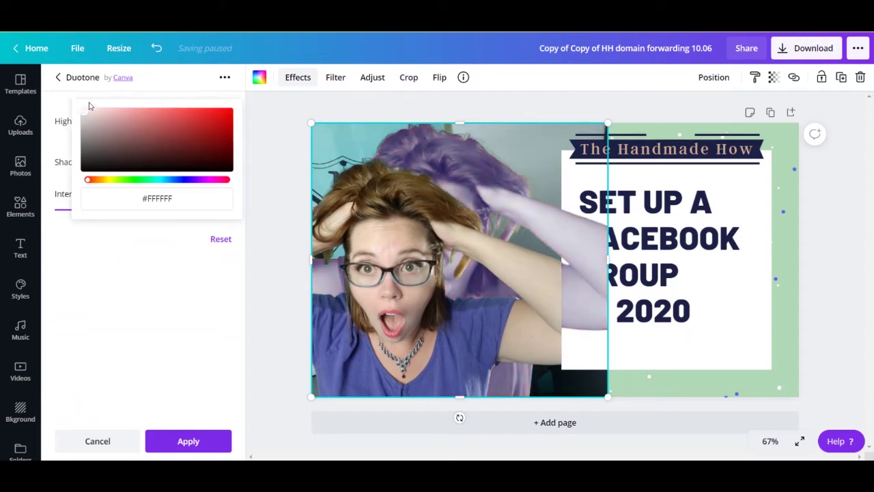
left_click(142, 275)
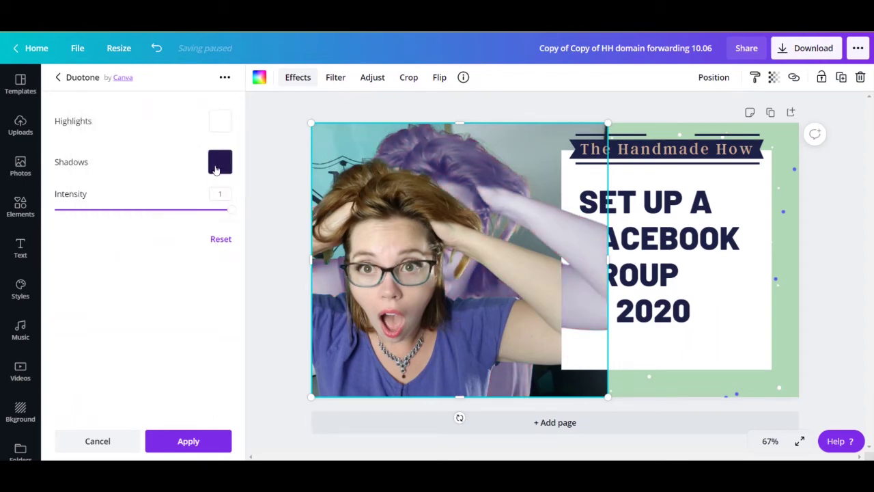
left_click(215, 169)
left_click_drag(187, 152, 58, 105)
- Try shrinking and moving the back copy of the photo, then undo the change
left_click(193, 268)
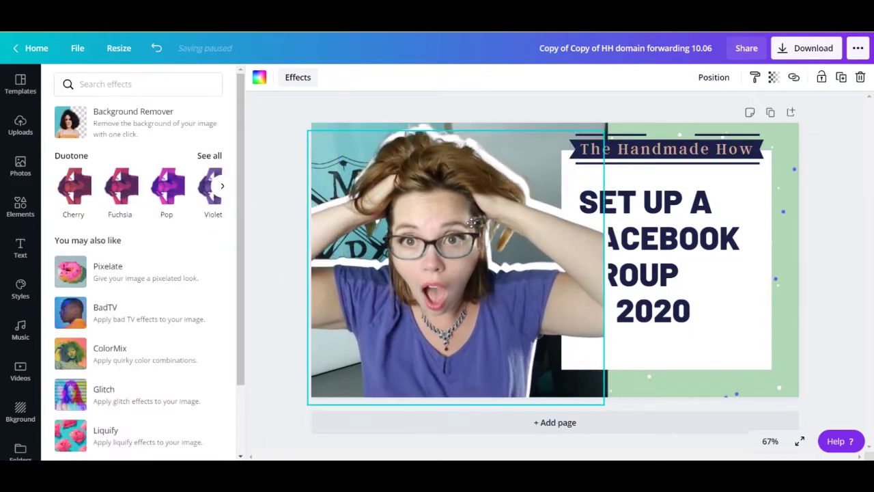
left_click(471, 222)
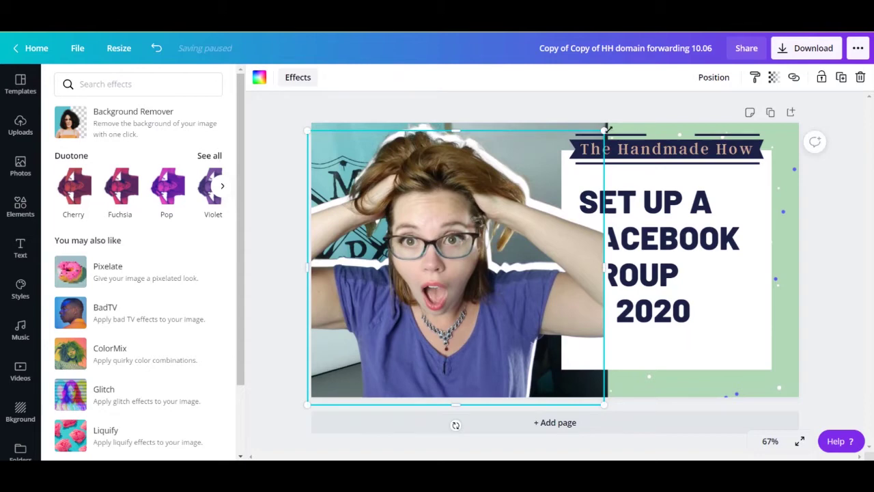
left_click_drag(605, 131, 579, 158)
left_click_drag(429, 282, 434, 249)
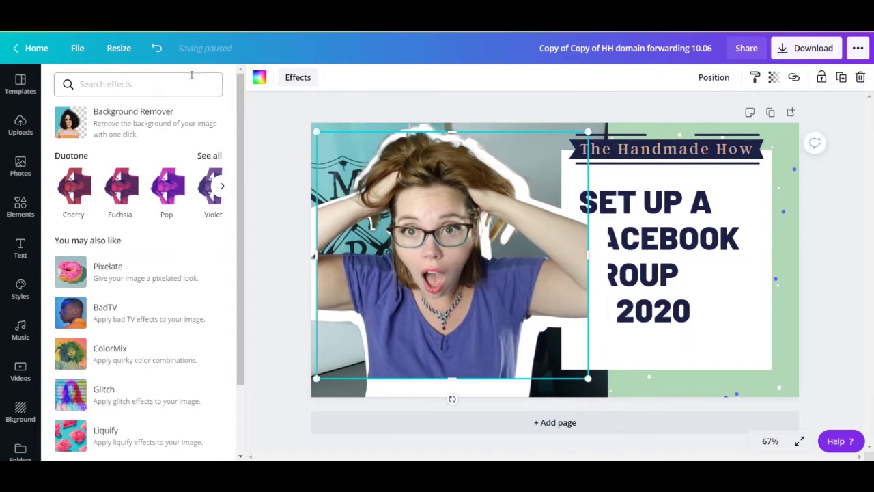
left_click(156, 48)
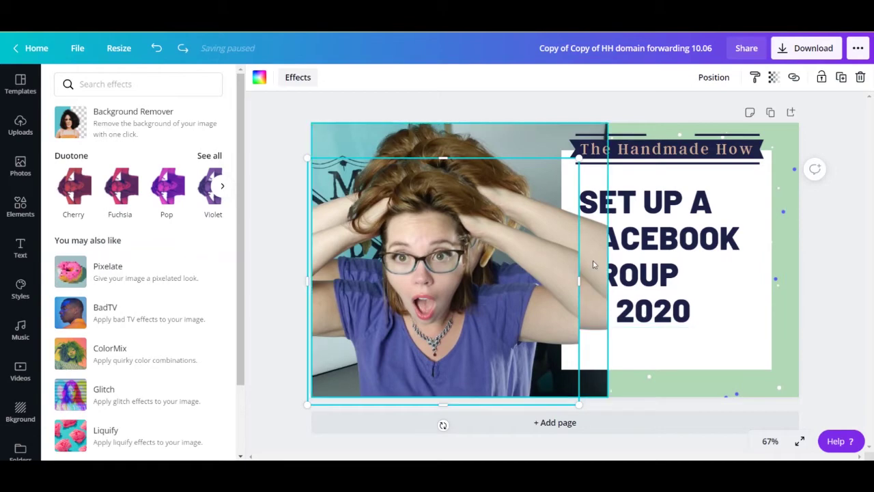
- Reapply Cherry duotone with white #FFFFFF highlights and shadows and apply it
left_click(76, 196)
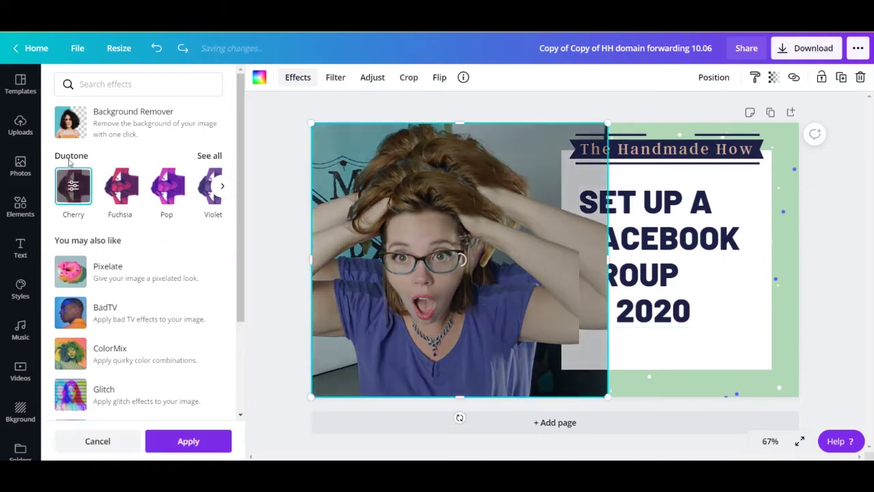
left_click(75, 196)
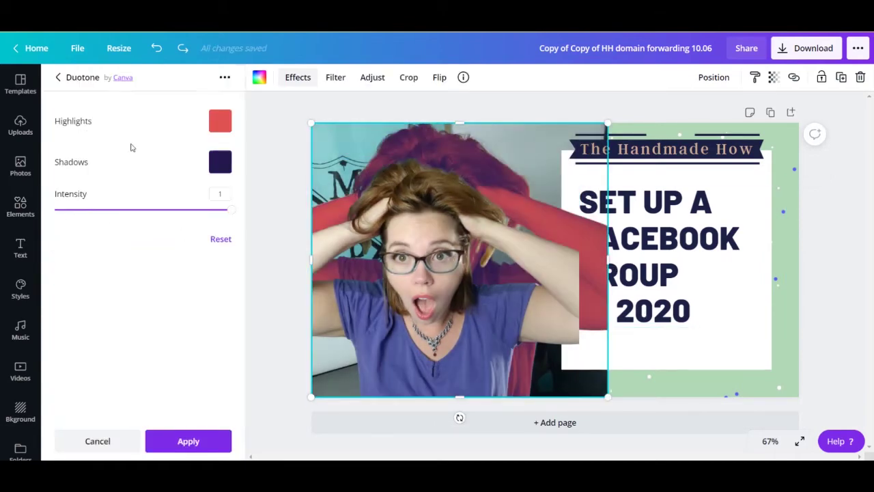
left_click(212, 124)
left_click_drag(178, 116, 65, 104)
left_click(169, 256)
left_click(222, 162)
left_click_drag(186, 151, 69, 106)
left_click(122, 300)
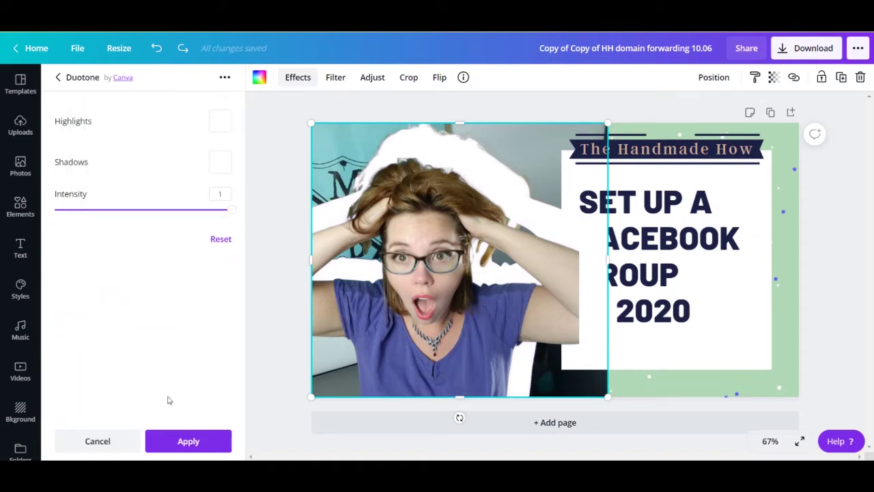
left_click(189, 439)
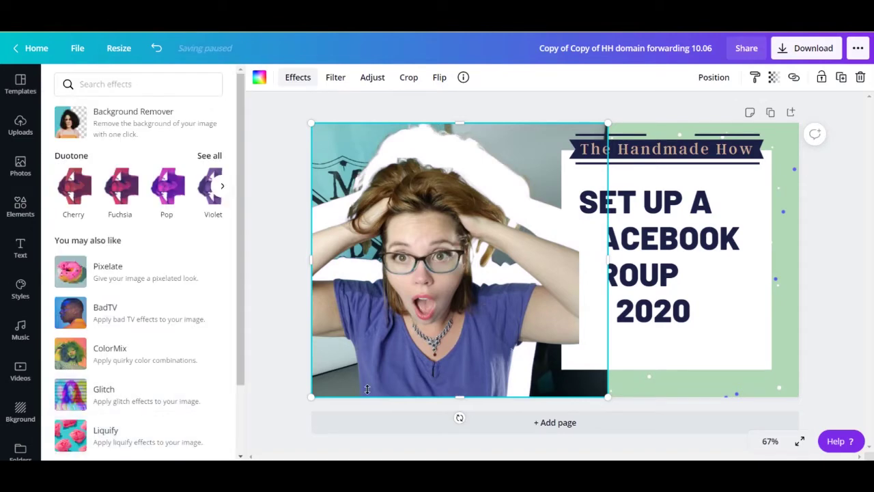
- Move the cut-out figure, enlarge it from the top-right corner, and nudge it slightly down
left_click_drag(367, 389, 434, 276)
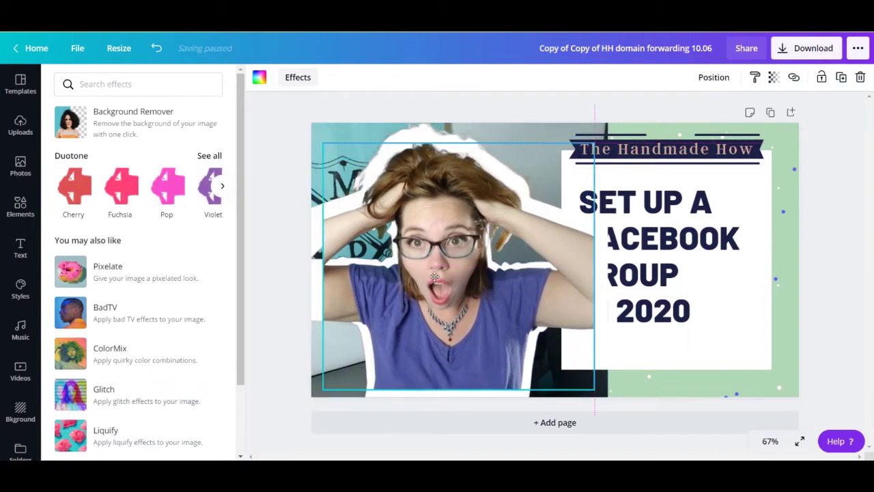
left_click_drag(434, 276, 434, 275)
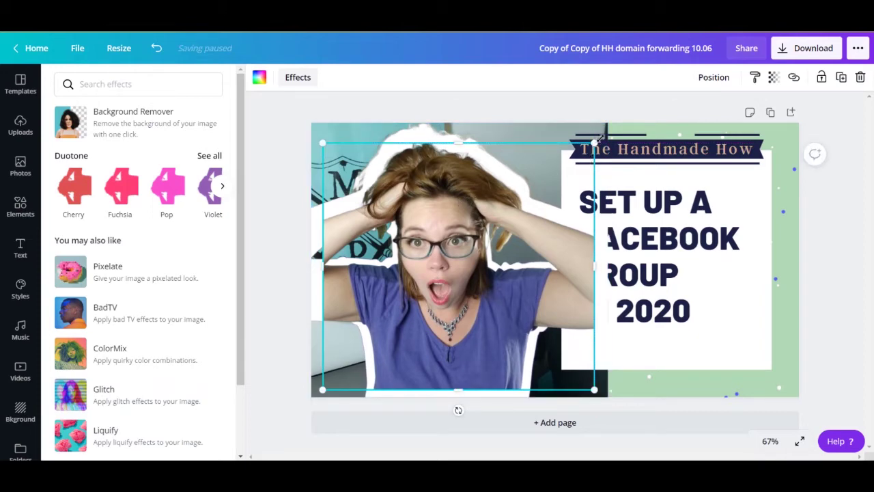
left_click_drag(598, 140, 607, 131)
mouse_move(460, 198)
left_mouse_down()
mouse_move(443, 193)
mouse_move(452, 196)
left_mouse_up()
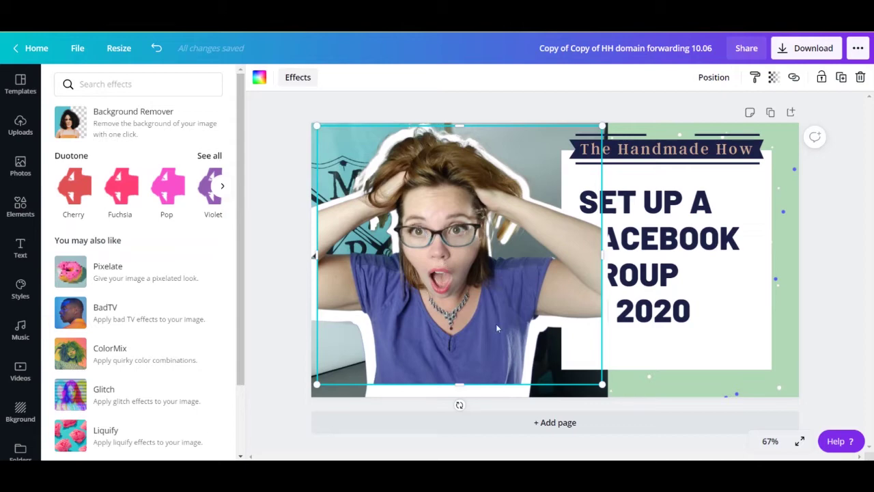
left_click_drag(432, 271, 433, 284)
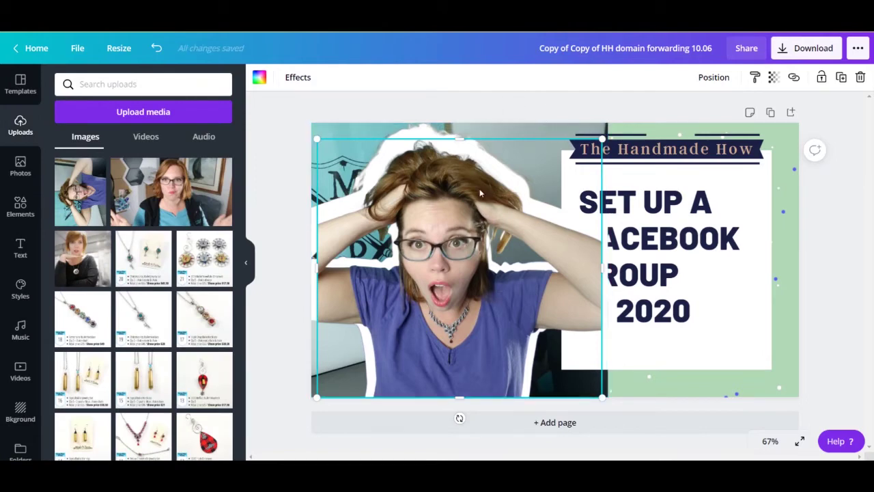
- Raise the cut-out figure's saturation to 33 and contrast to 13
left_click(450, 251)
left_click(372, 77)
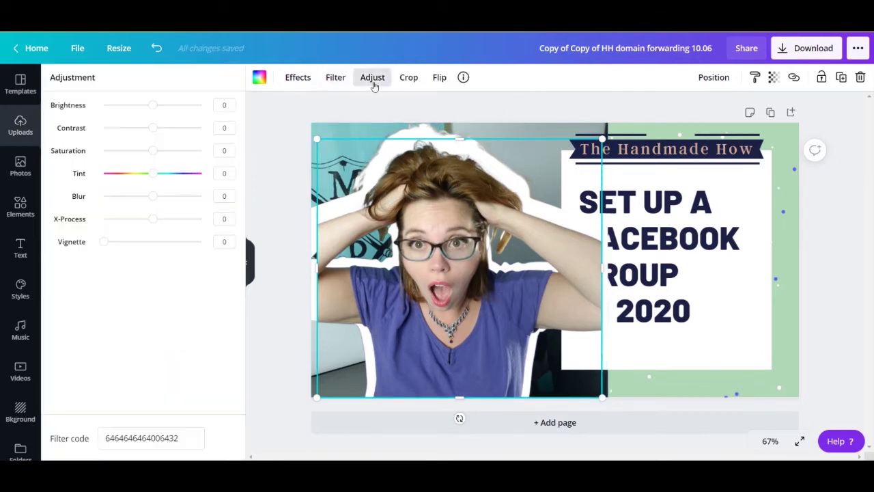
left_click_drag(153, 150, 169, 156)
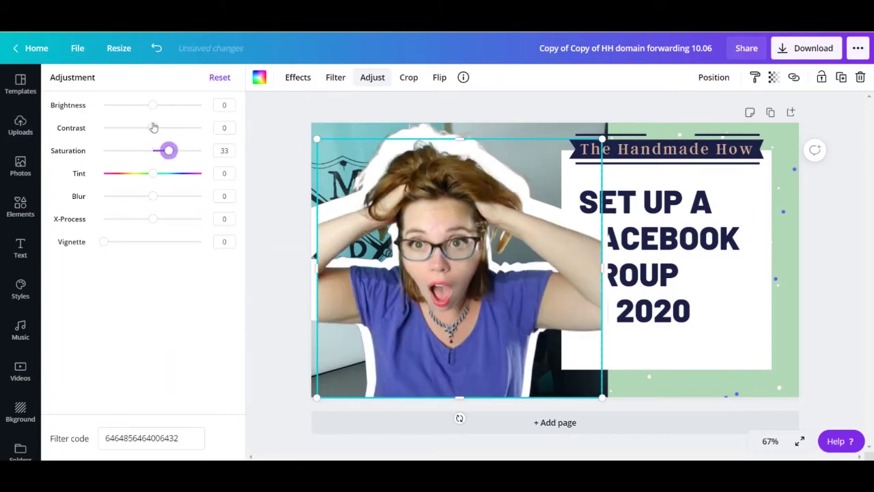
left_click_drag(153, 128, 153, 109)
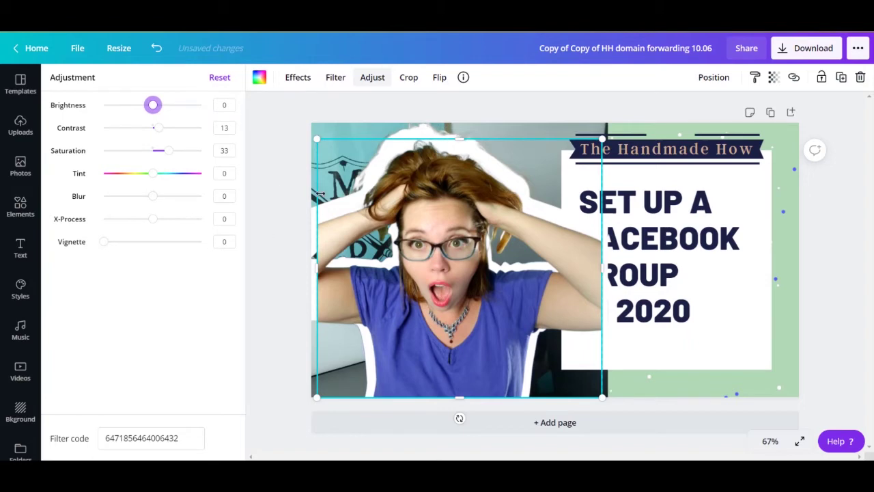
key("Escape")
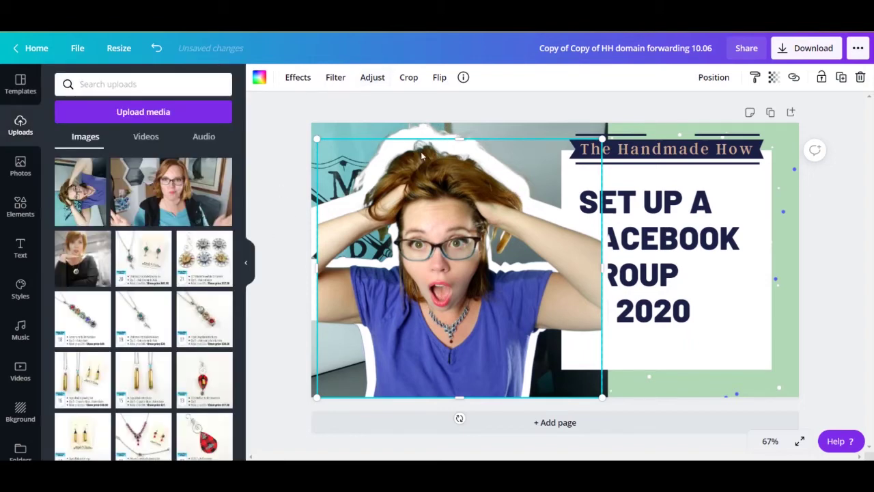
left_click(333, 130)
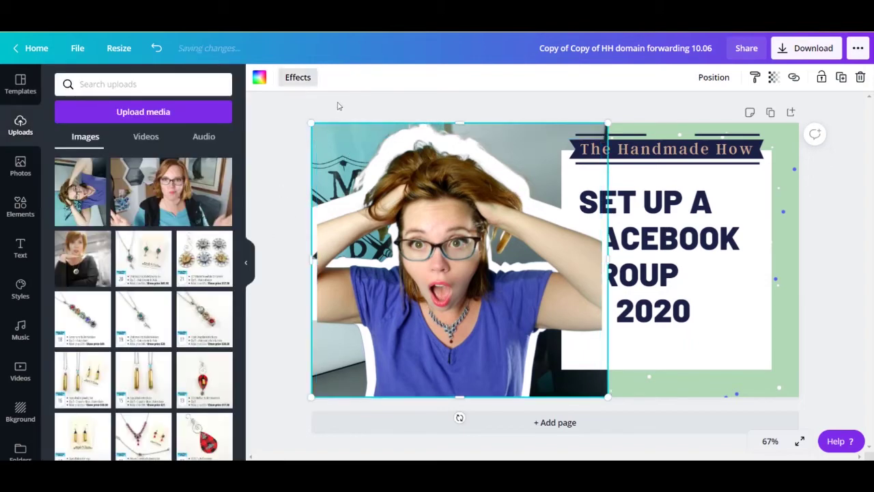
- Set the back photo's saturation to -100 for greyscale and move the cut-out figure lower
left_click(334, 131)
left_click(335, 77)
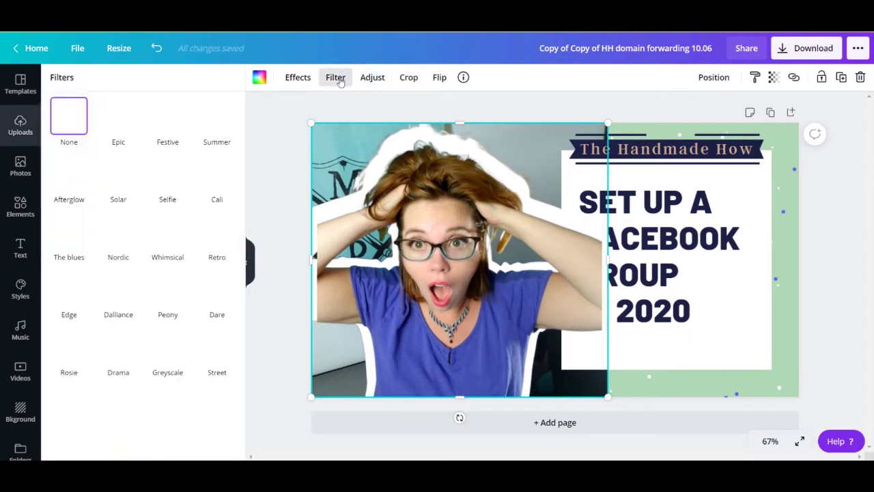
left_click(372, 77)
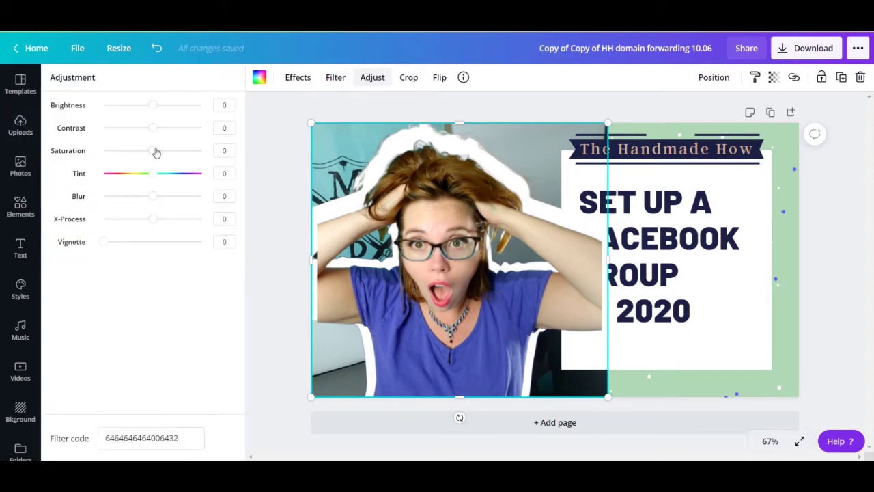
left_click_drag(150, 154, 80, 158)
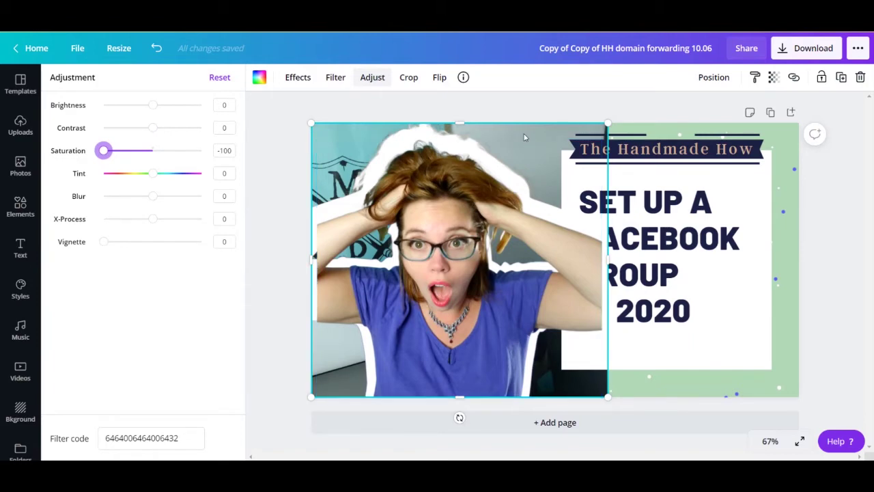
mouse_move(523, 135)
left_mouse_down()
mouse_move(528, 166)
mouse_move(513, 131)
left_mouse_up()
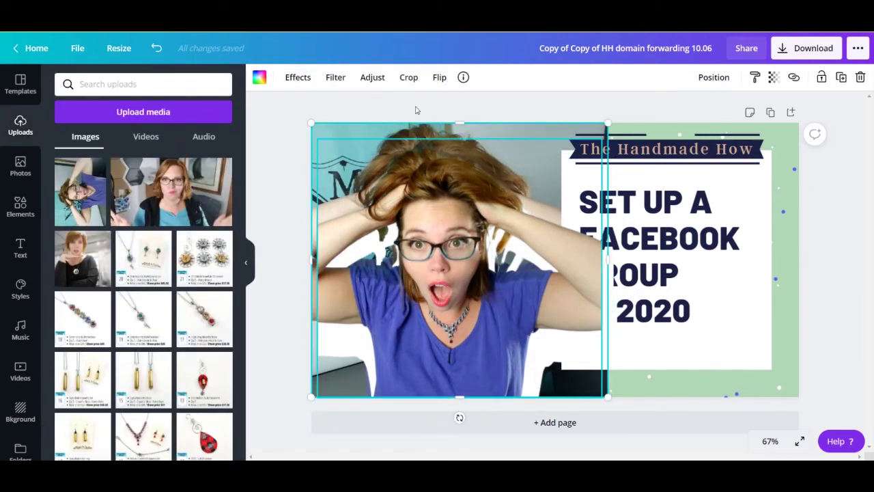
left_click(373, 78)
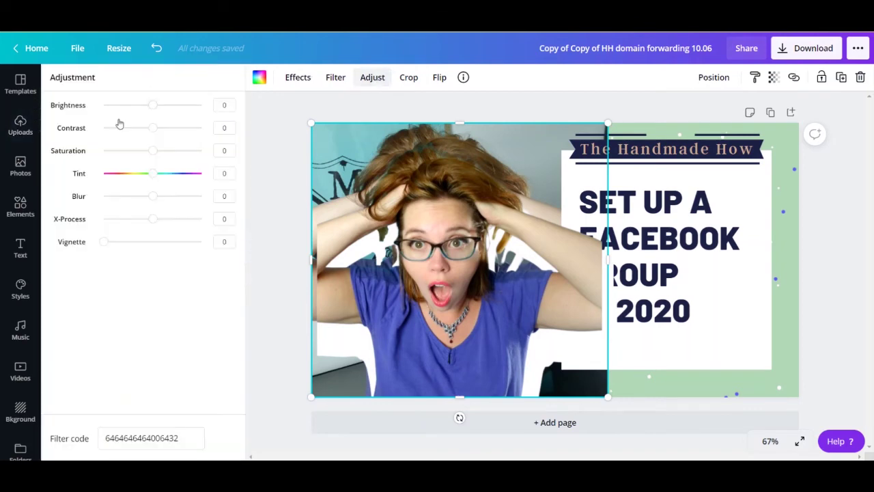
left_click_drag(152, 151, 87, 151)
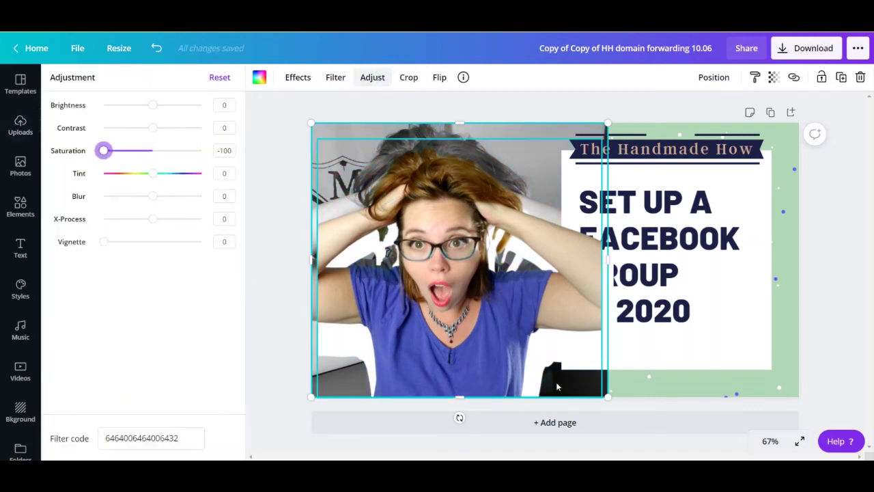
left_click_drag(544, 367, 563, 315)
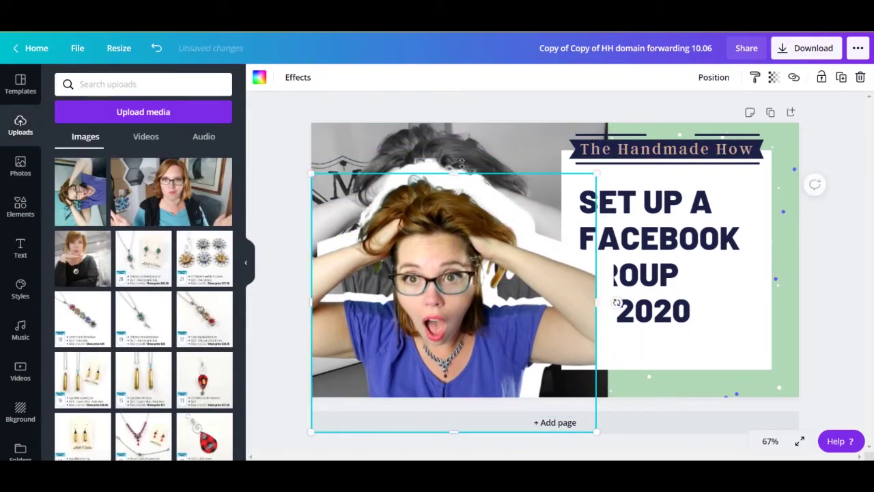
- Move the cut-out photo toward the top-left and try layering the white title card forward and backward
left_click(423, 167)
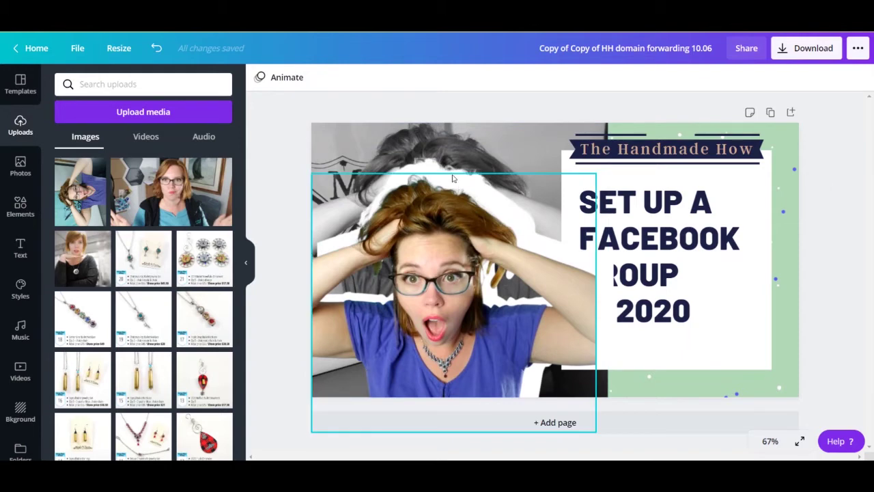
left_click_drag(427, 167, 440, 245)
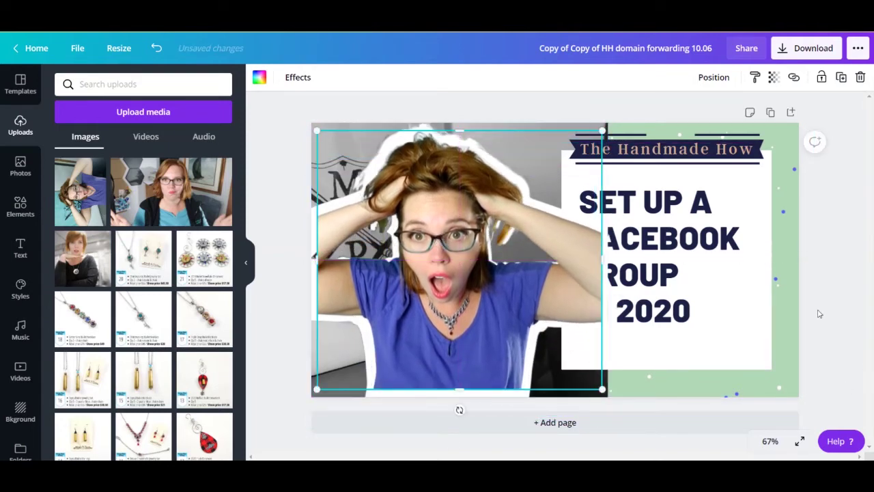
left_click(751, 338)
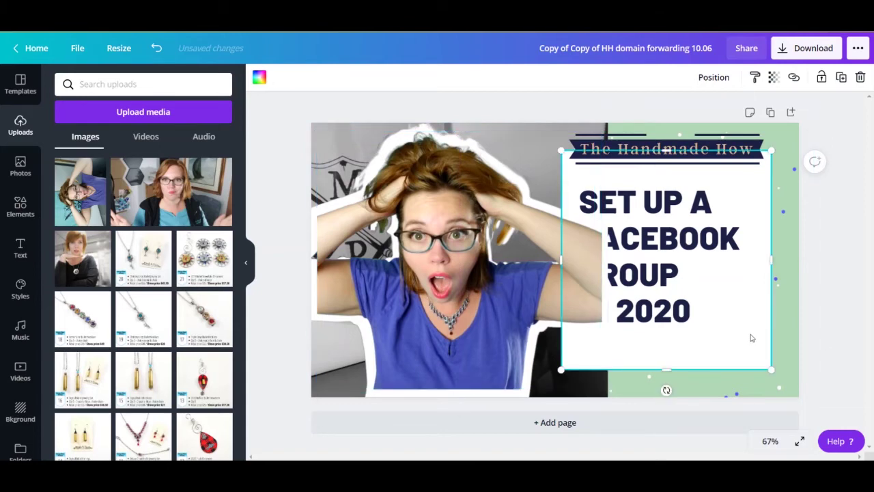
left_click(713, 77)
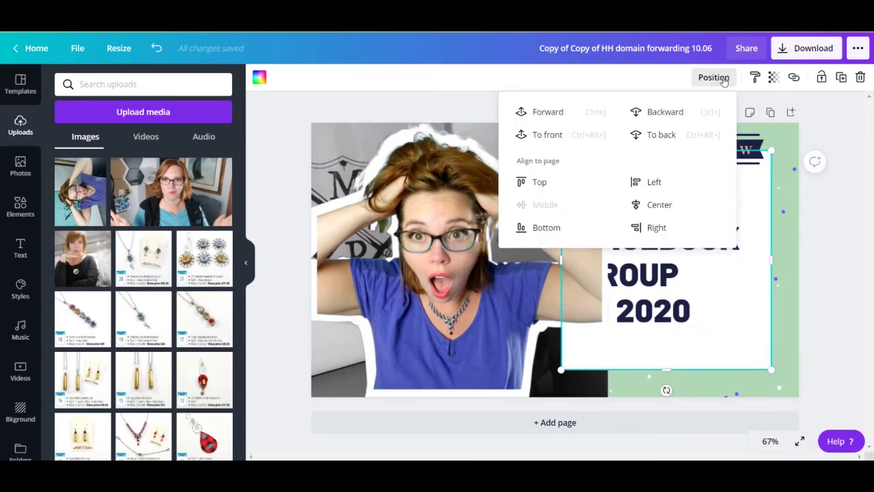
left_click(550, 113)
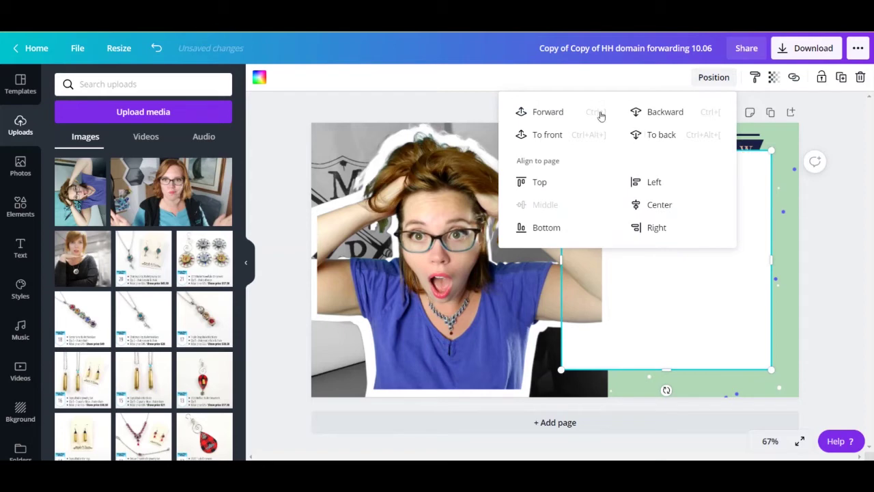
left_click(709, 299)
left_click(714, 77)
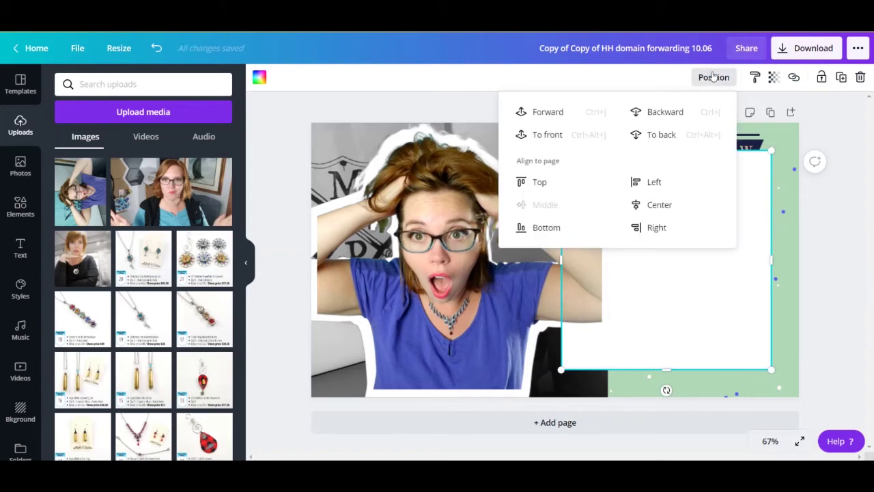
left_click(653, 115)
left_click(653, 114)
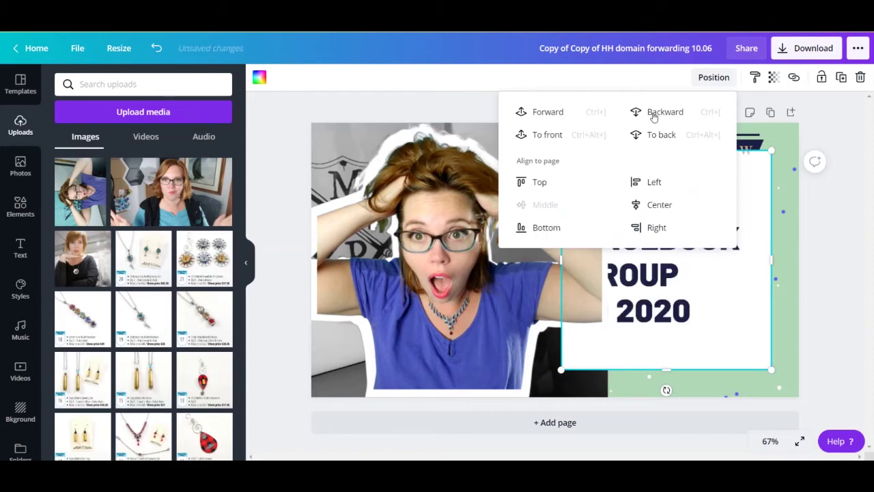
left_click(848, 271)
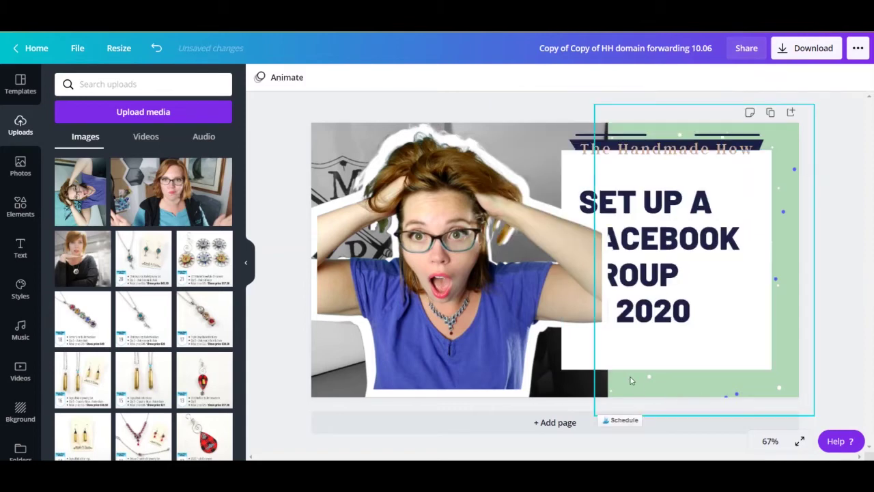
- Bring the headline to the very front and adjust the top banner graphic's layer order
left_click(667, 303)
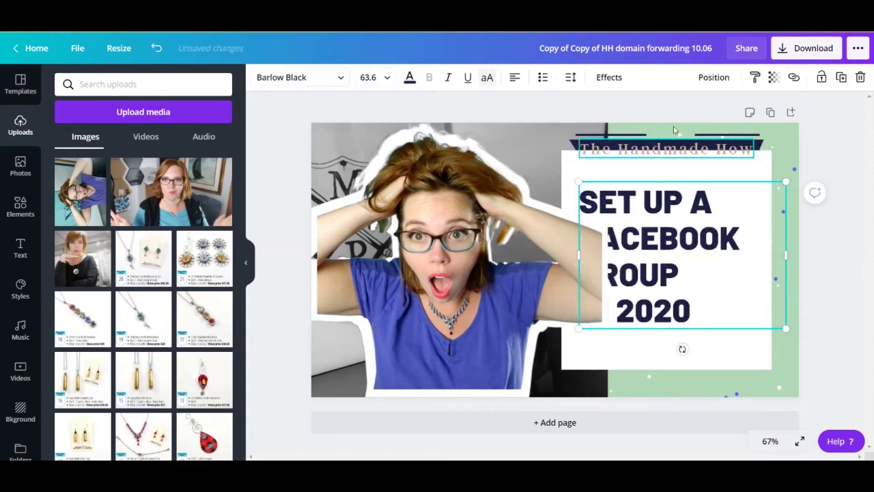
left_click(713, 77)
left_click(547, 135)
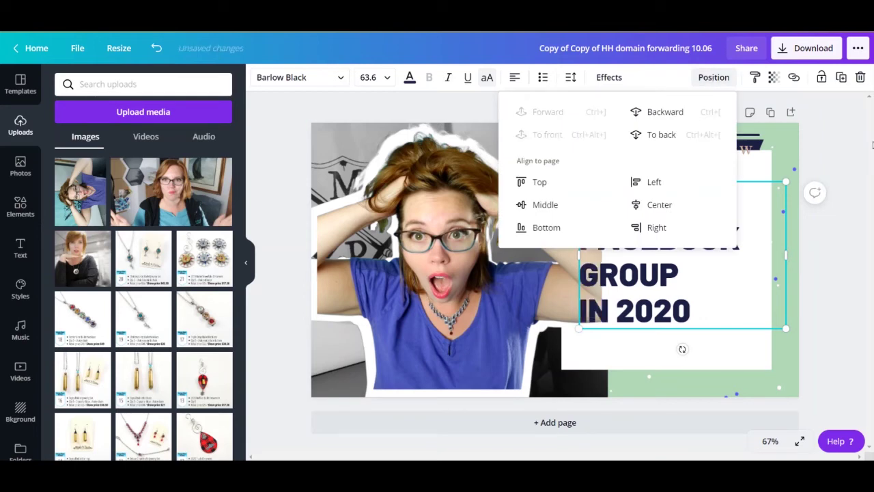
left_click(861, 146)
left_click(730, 149)
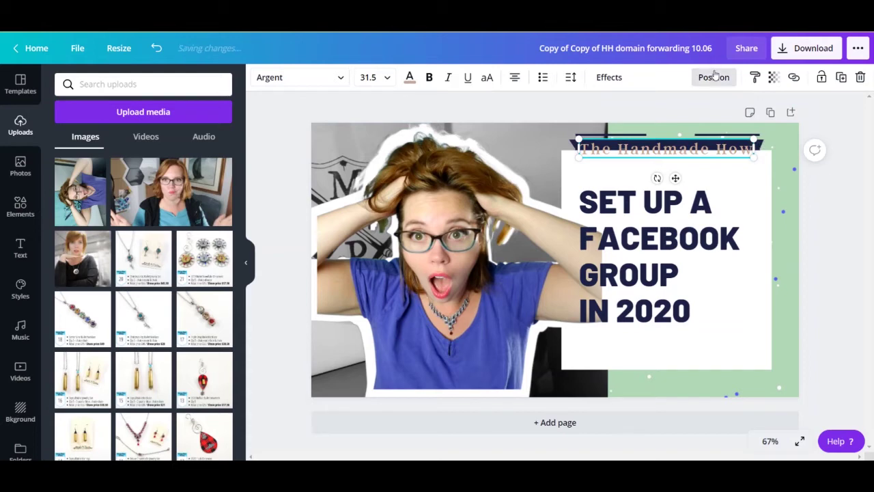
left_click(714, 77)
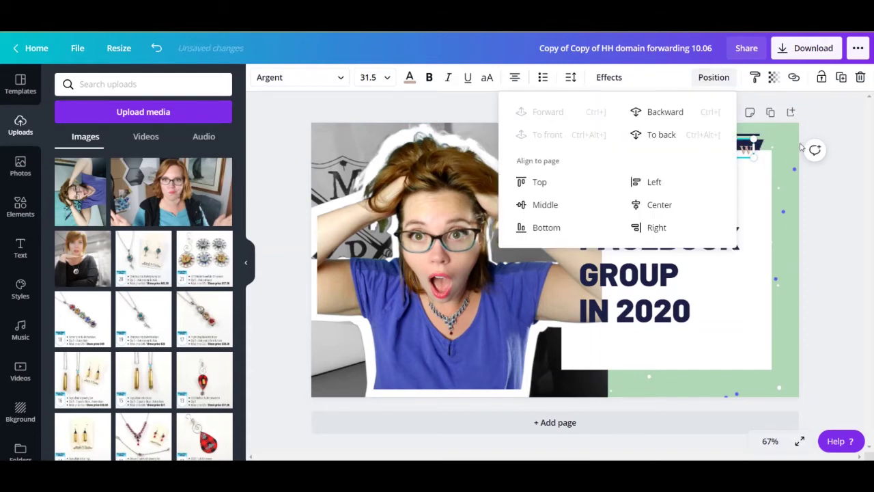
left_click(732, 139)
left_click(722, 126)
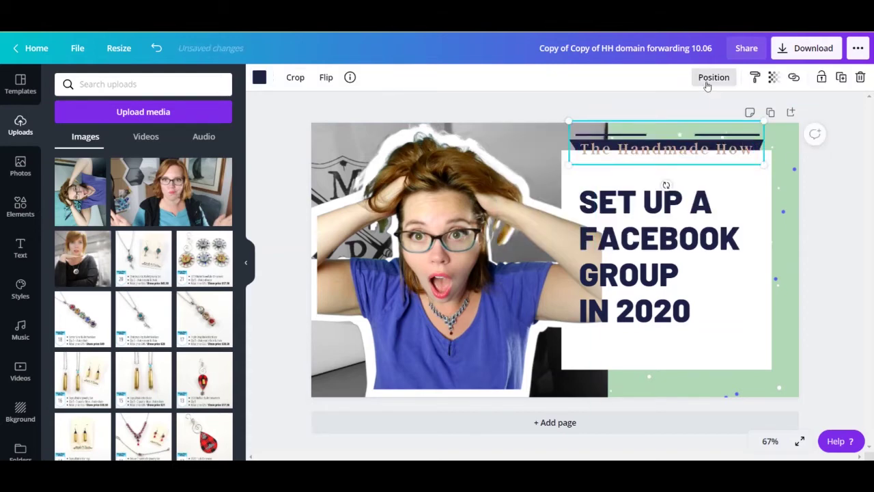
left_click(714, 77)
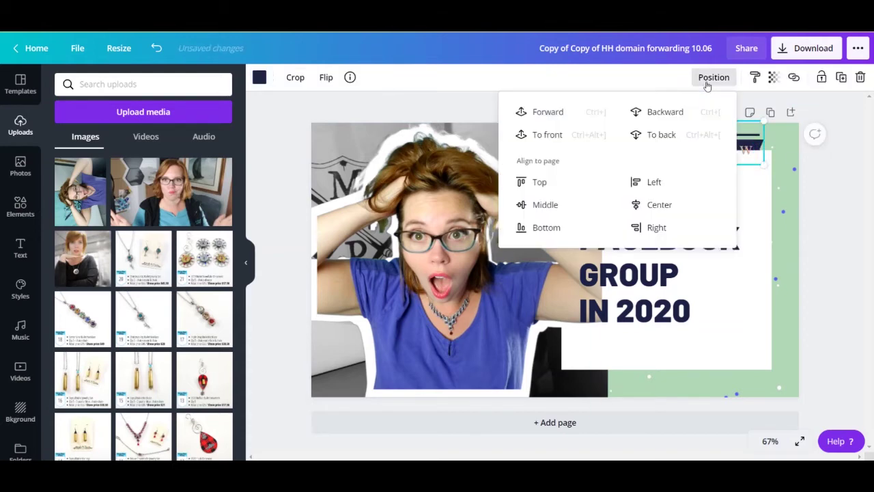
left_click(550, 136)
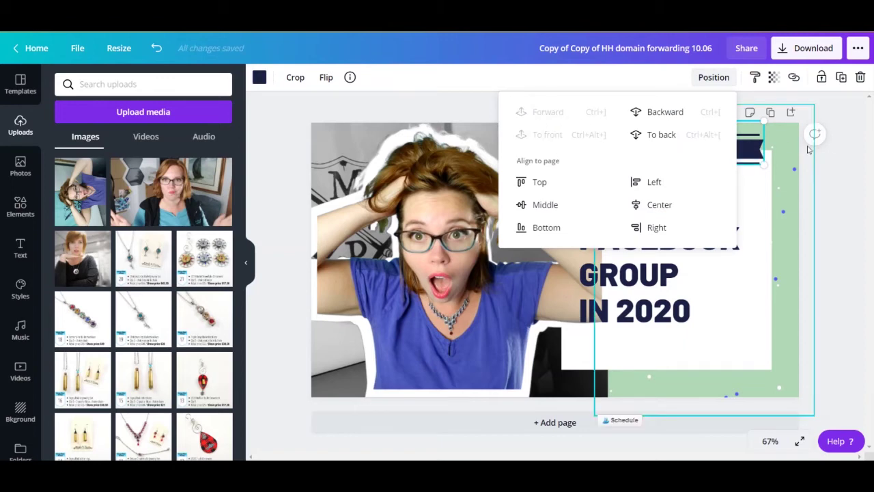
left_click(663, 112)
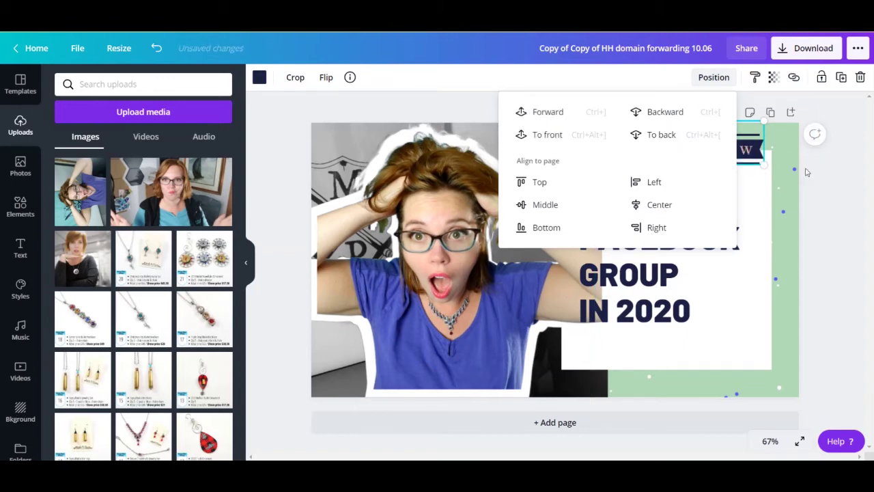
left_click(815, 172)
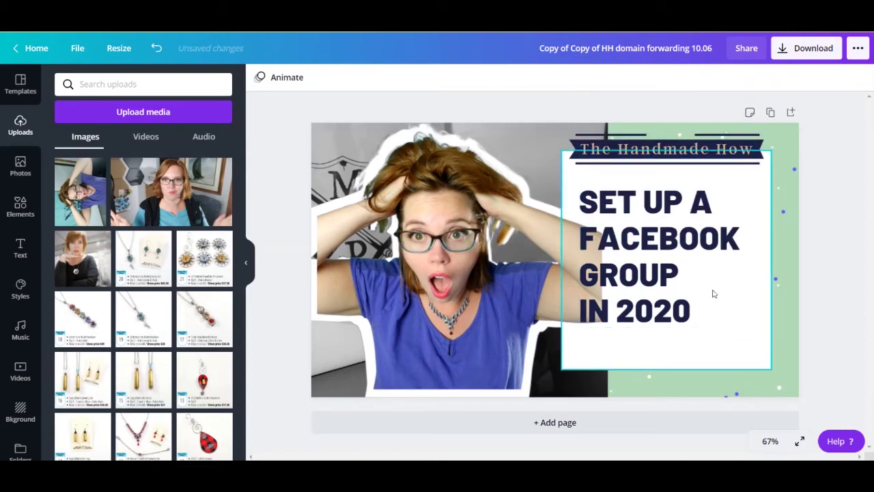
- Bring the white title card to the front, then send it back two layers
left_click(749, 340)
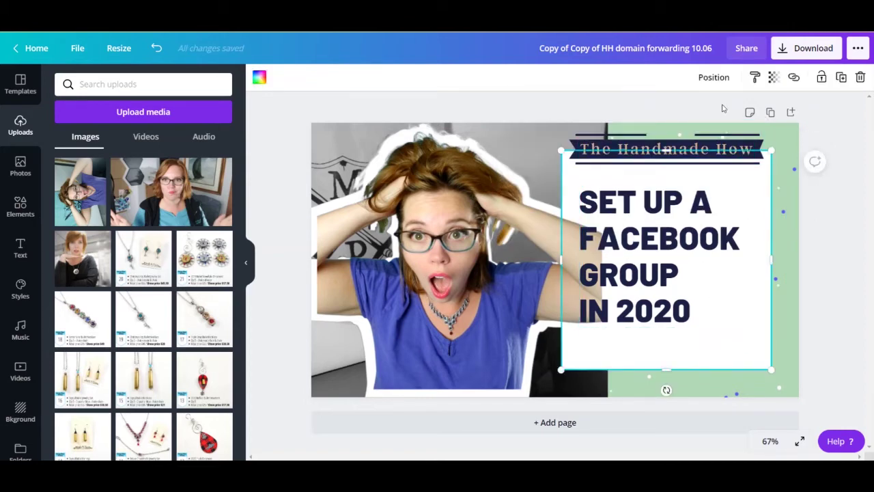
left_click(713, 77)
left_click(553, 135)
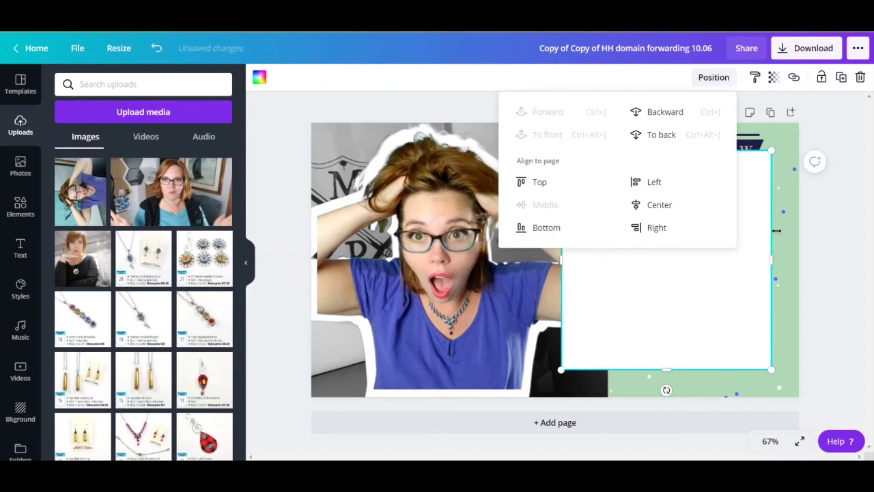
left_click(649, 113)
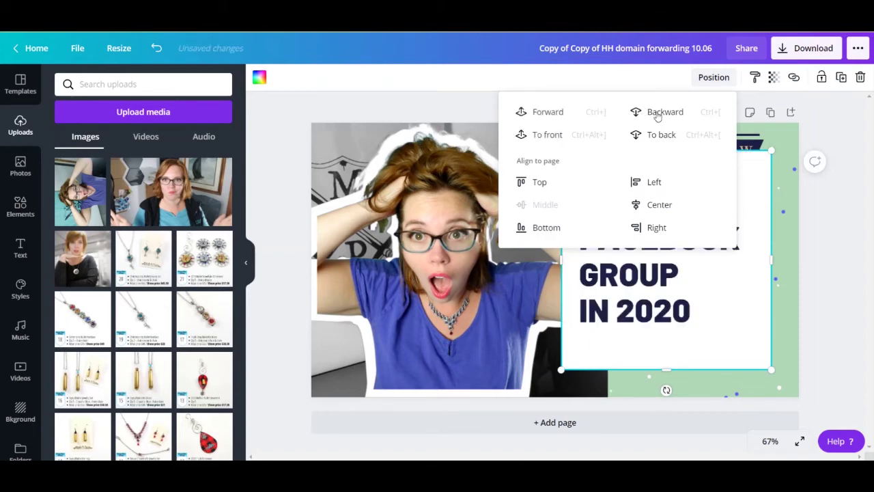
left_click(668, 115)
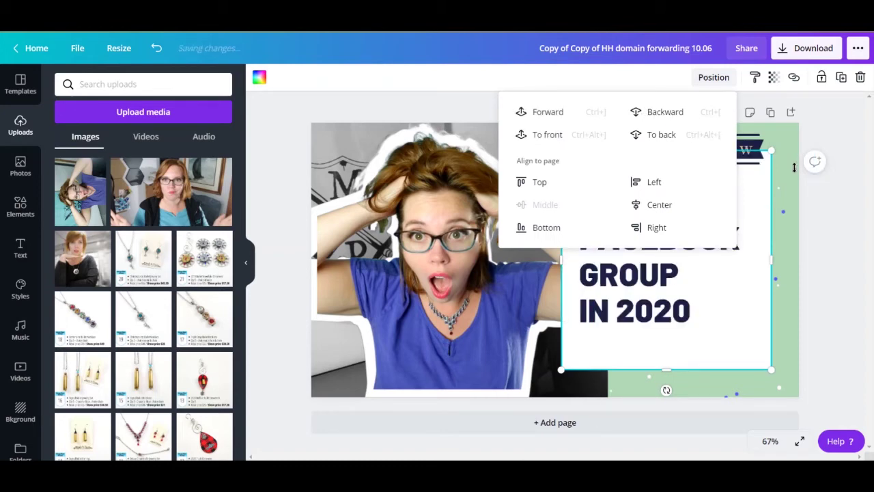
left_click(827, 183)
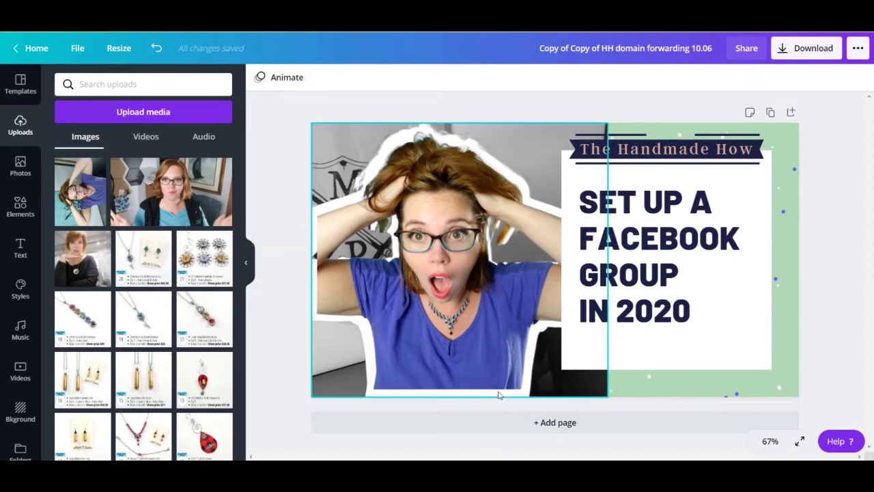
- Retype the headline as 'ARE YOU USING THE AWESOME CANVA BACKGROUND REMOVER TOOL??'
left_click(682, 222)
left_click(598, 202)
left_click_drag(598, 202, 672, 311)
left_click_drag(589, 205, 692, 319)
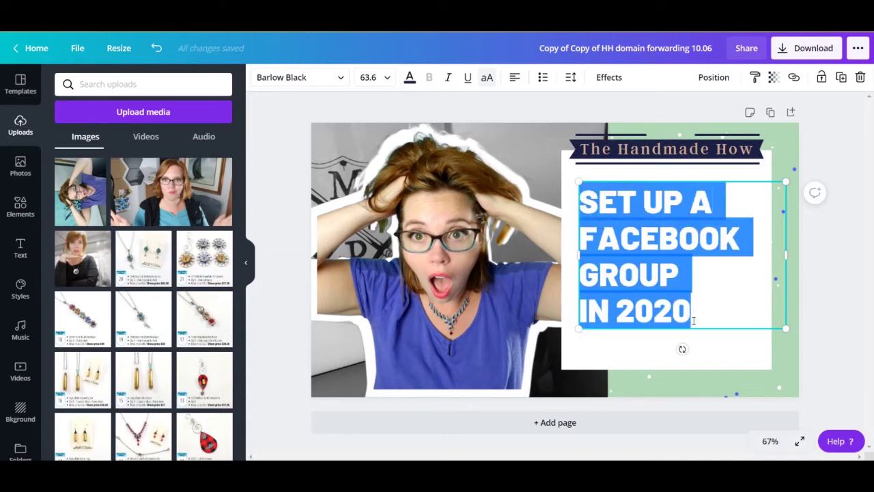
type("AWES")
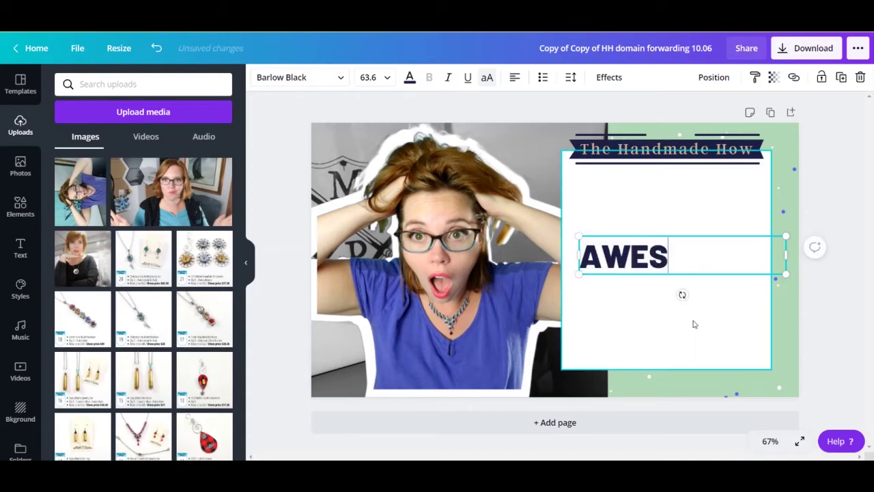
type("OME CA")
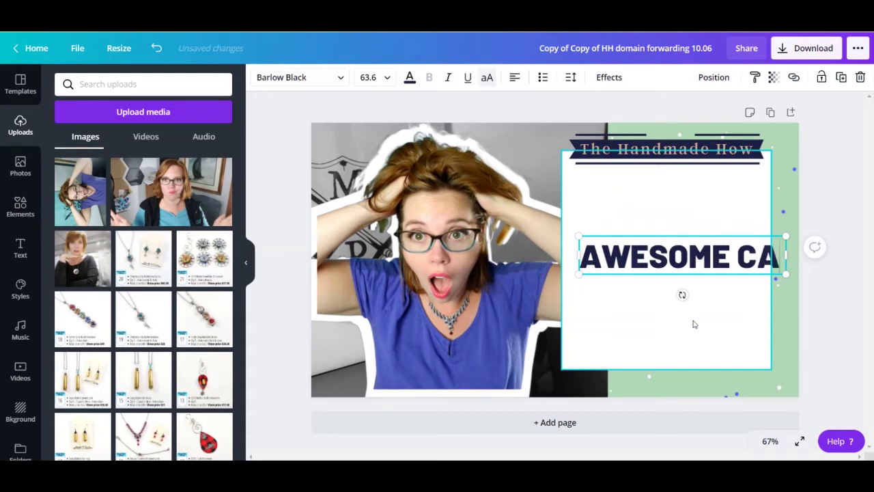
type("NVA BACK")
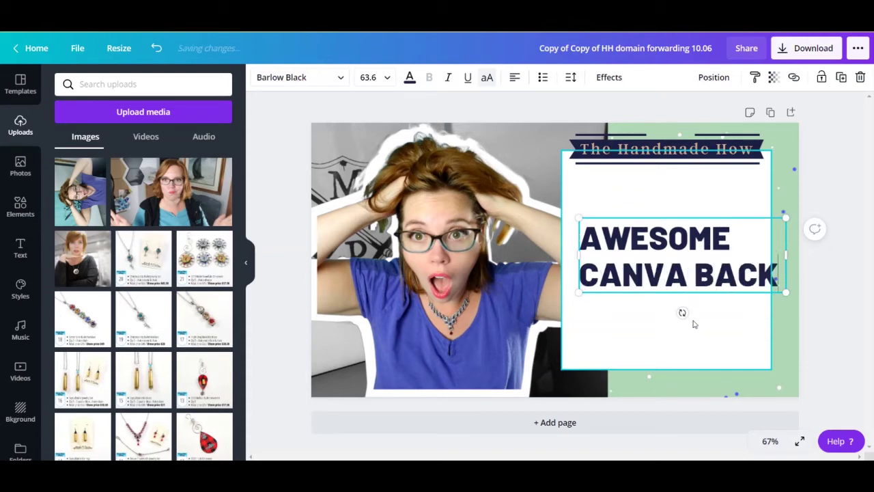
type("GROUND")
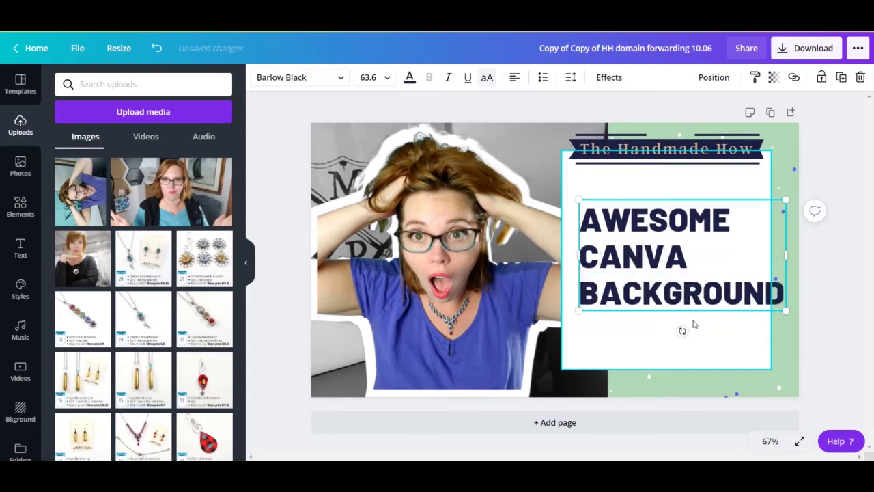
type(" REMOVIR TOOL")
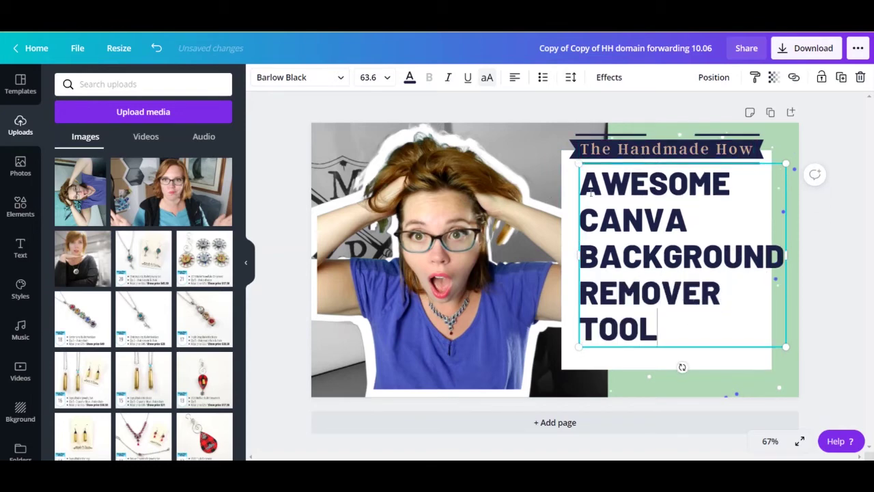
left_click(581, 185)
type("ARE HEJ")
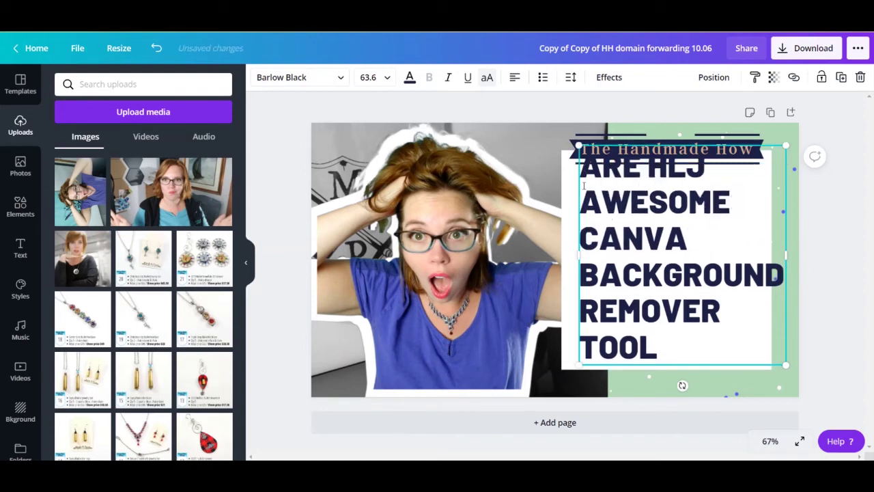
key("BackSpace")
key("BackSpace")
key("BackSpace")
key("BackSpace")
type("YOU")
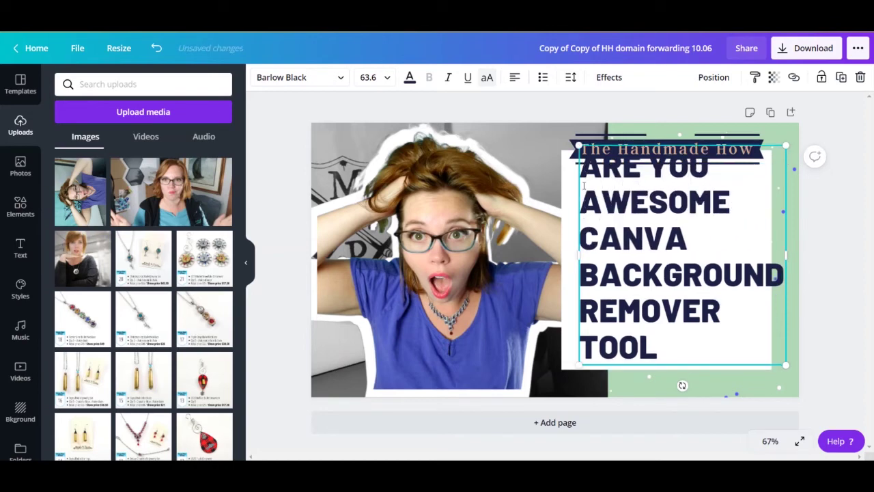
type(" USING THE ")
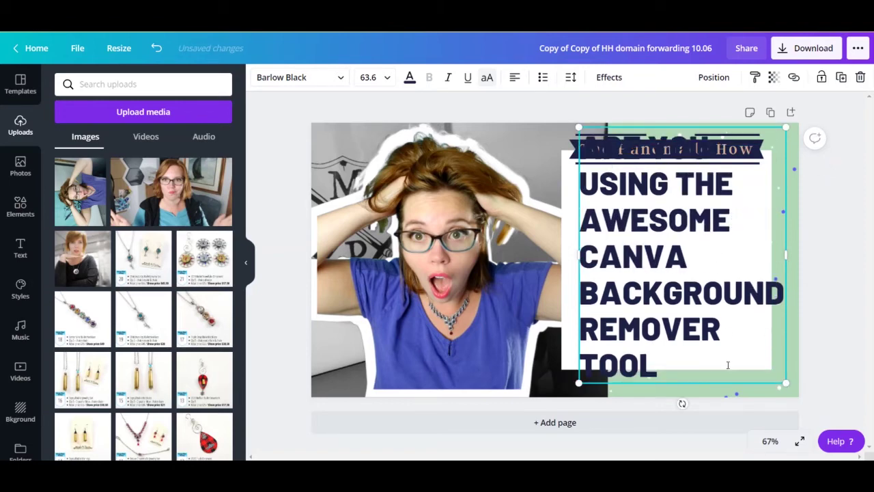
type("??")
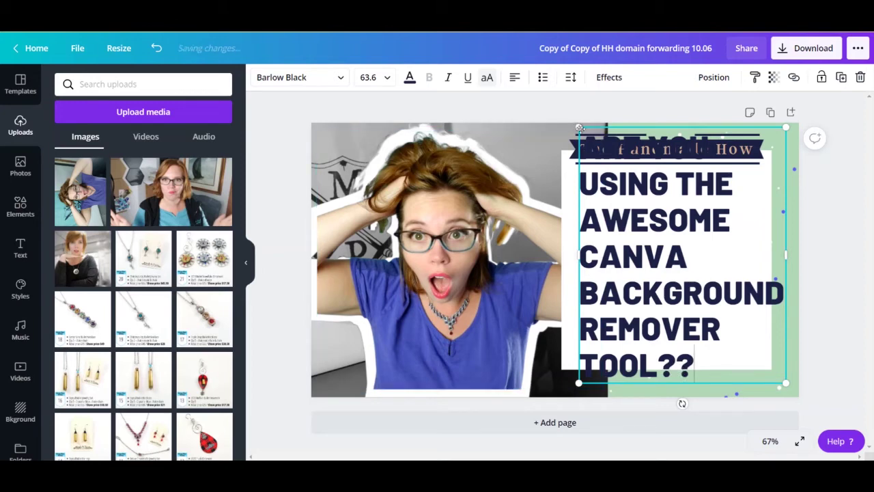
- Shrink the title box, shift it left, widen it onto fewer lines, and nudge it up
left_click_drag(578, 127, 603, 159)
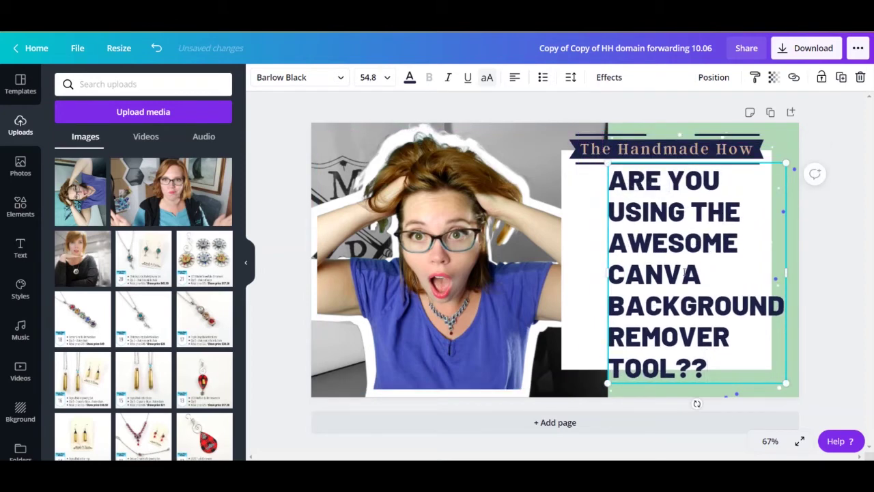
left_click(806, 228)
left_click_drag(712, 259, 674, 261)
left_click_drag(747, 275, 770, 278)
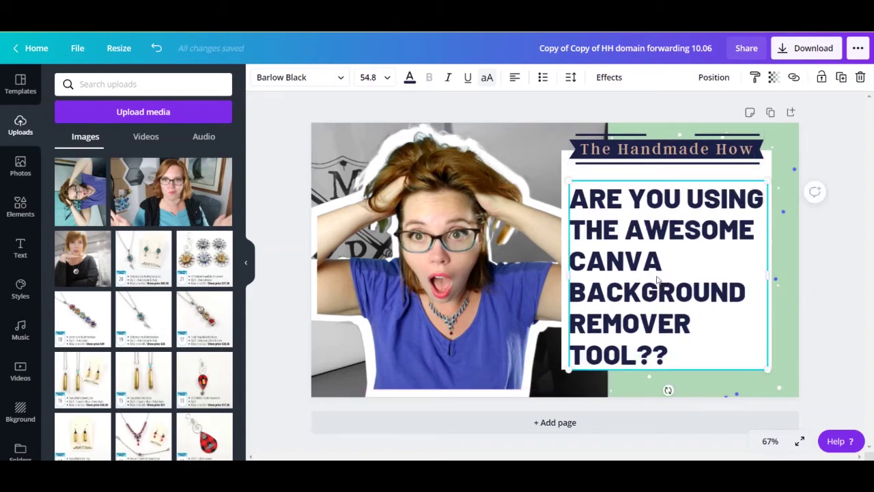
left_click_drag(648, 274, 646, 265)
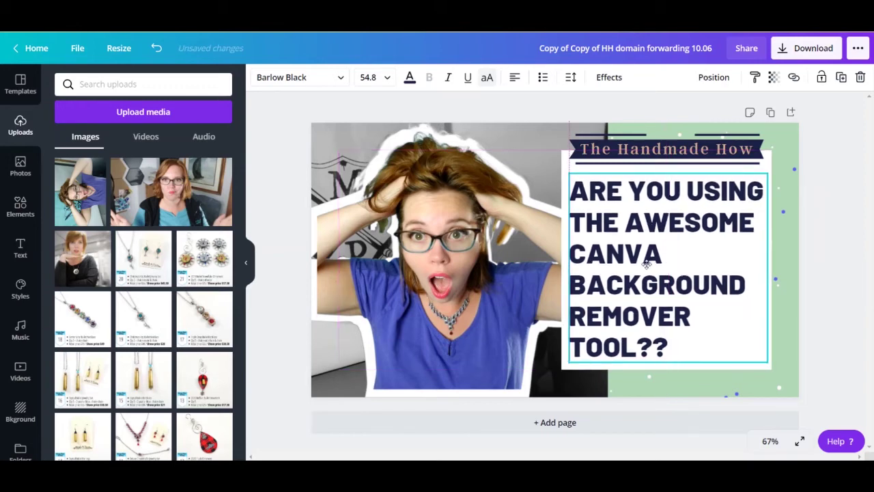
left_click(850, 294)
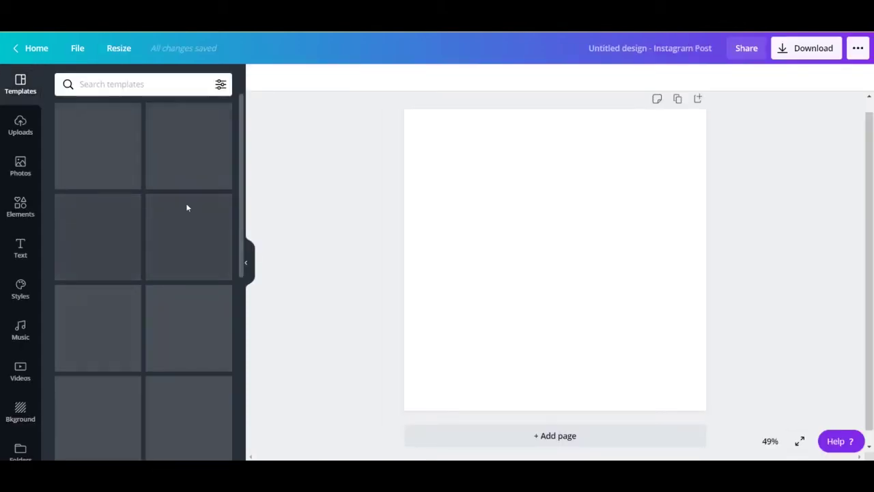
- Show the uploaded images and scroll down the list toward the bangle photo
left_click(20, 126)
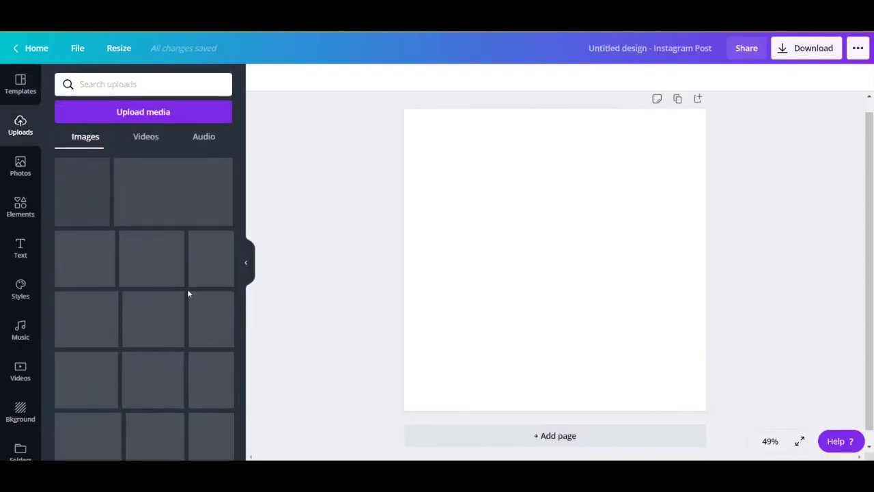
scroll(175, 239, "down", 2)
scroll(175, 239, "down", 10)
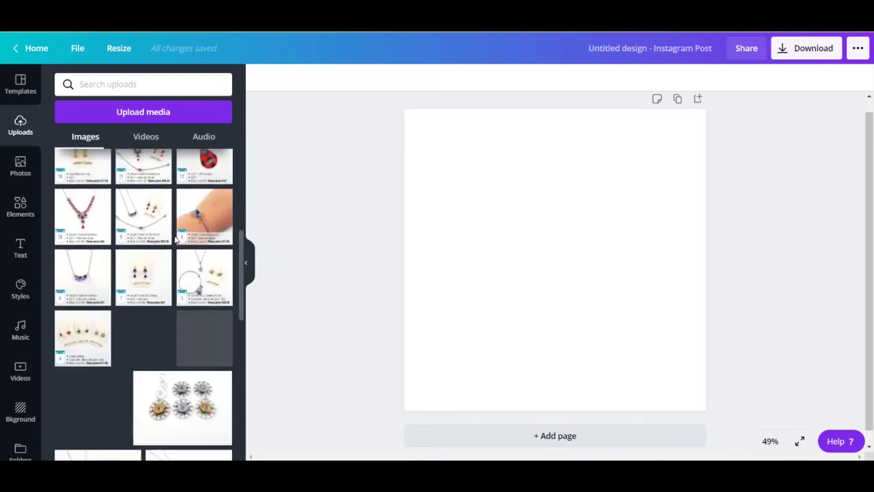
scroll(174, 239, "down", 8)
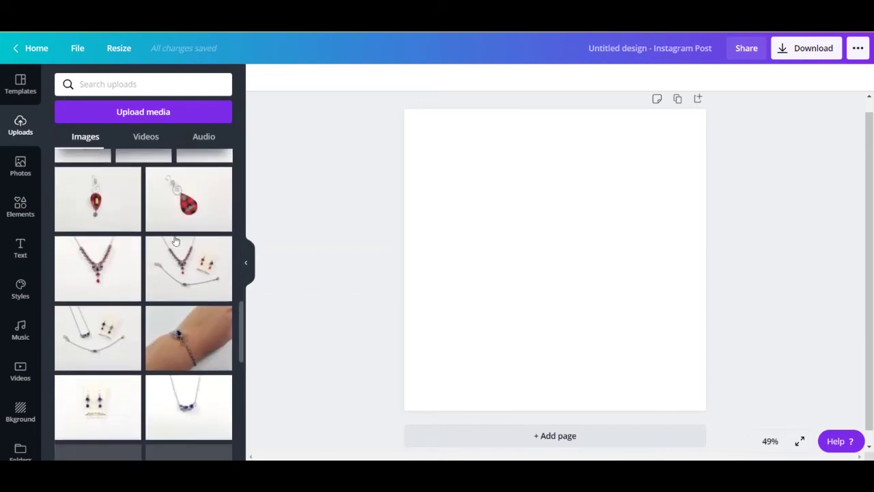
scroll(174, 239, "down", 8)
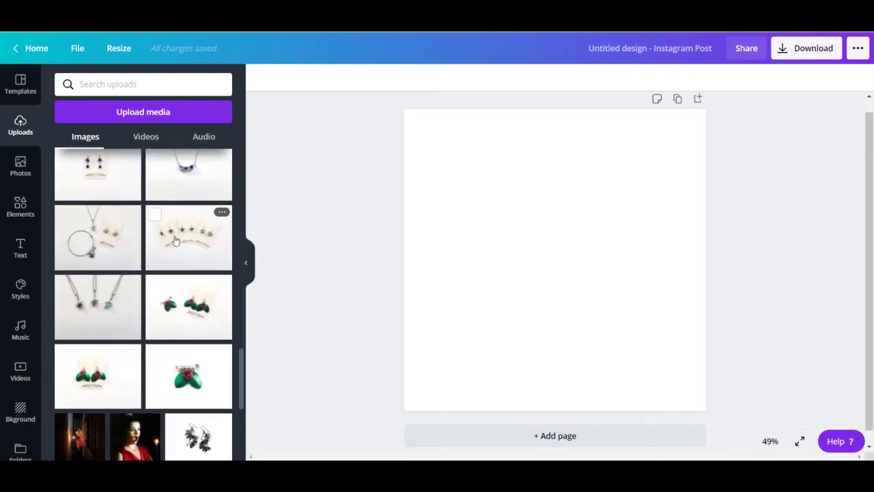
scroll(176, 239, "down", 8)
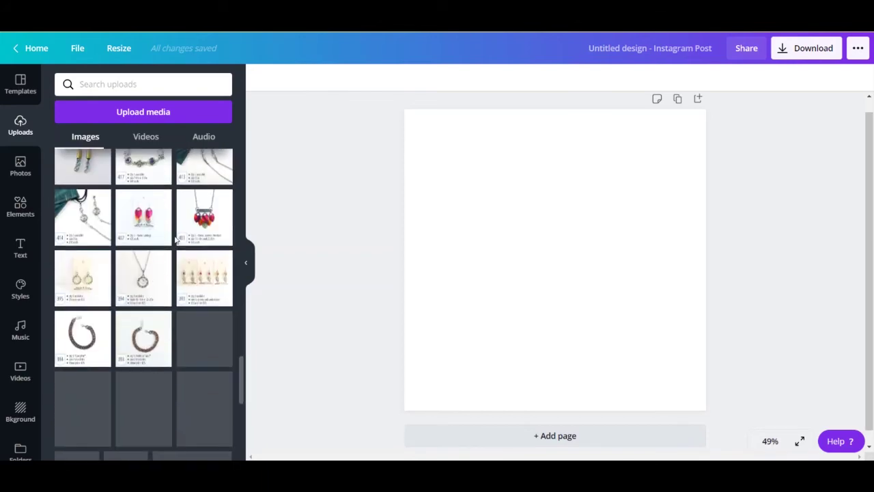
scroll(175, 239, "down", 8)
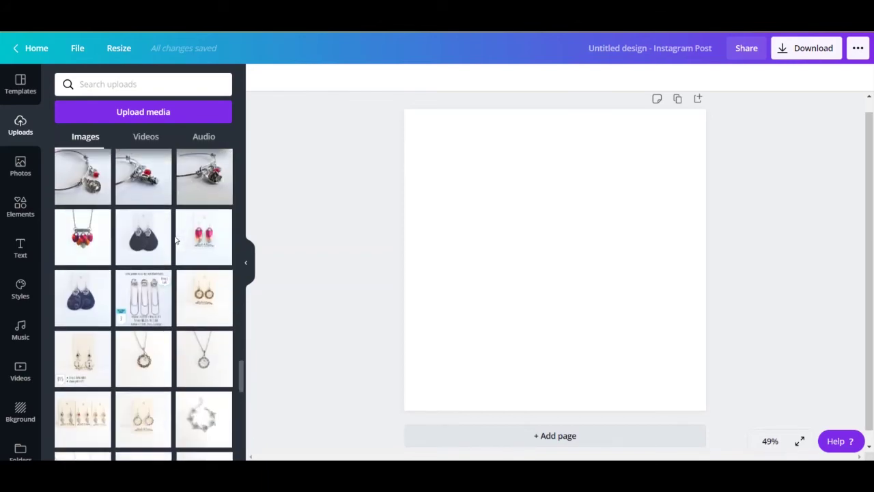
- Swap the small centred bangle image for the bangle photo as the full-page background
left_click(82, 176)
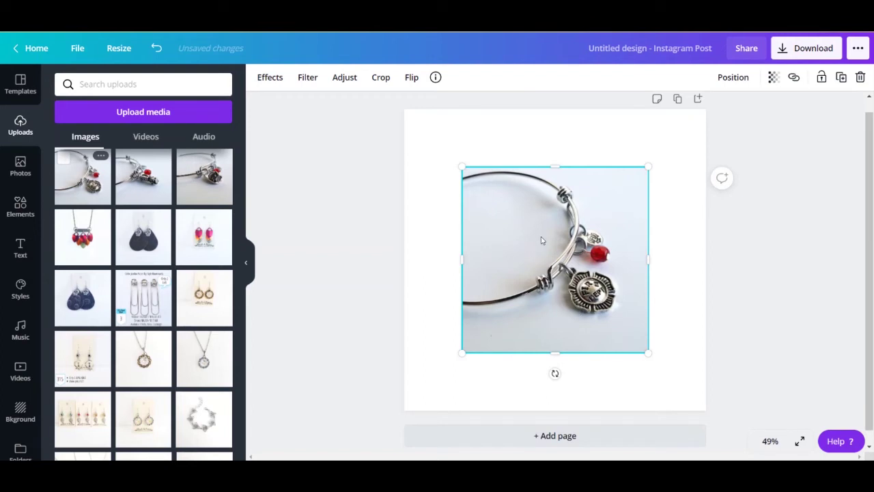
key("Delete")
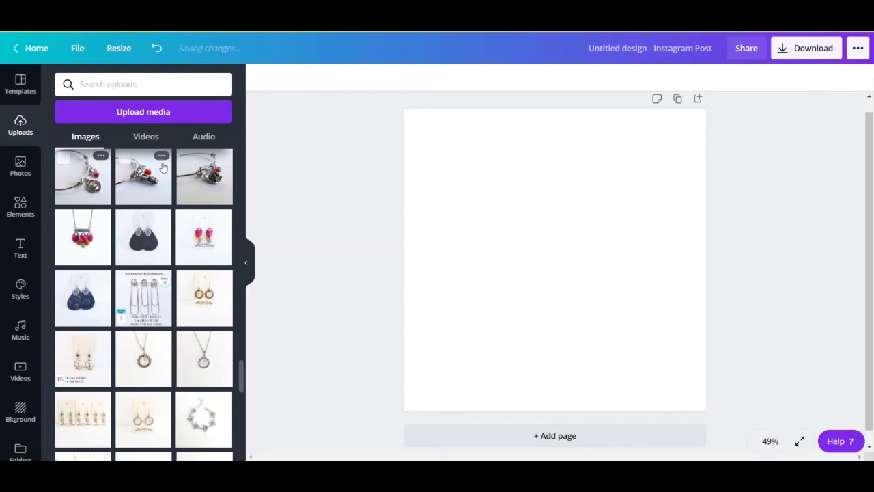
left_click_drag(79, 192, 423, 227)
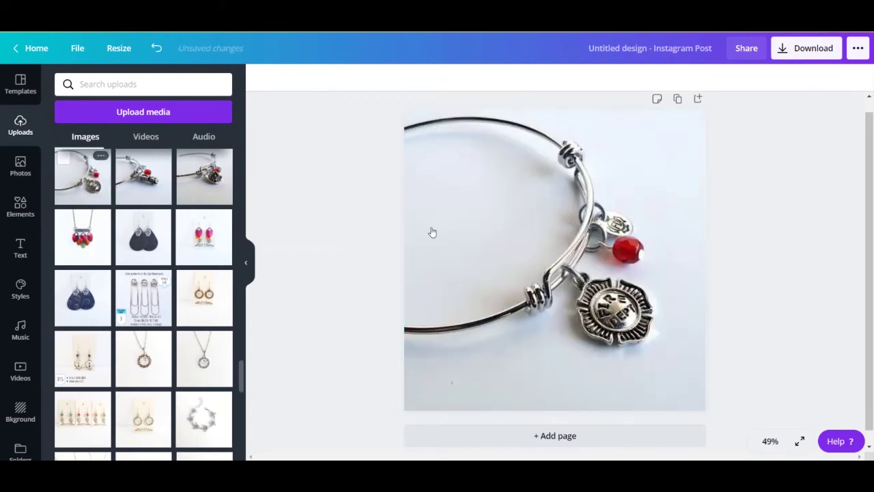
- Remove the bangle photo's grey backdrop with Background Remover, checking edges against the original using Restore
left_click(496, 245)
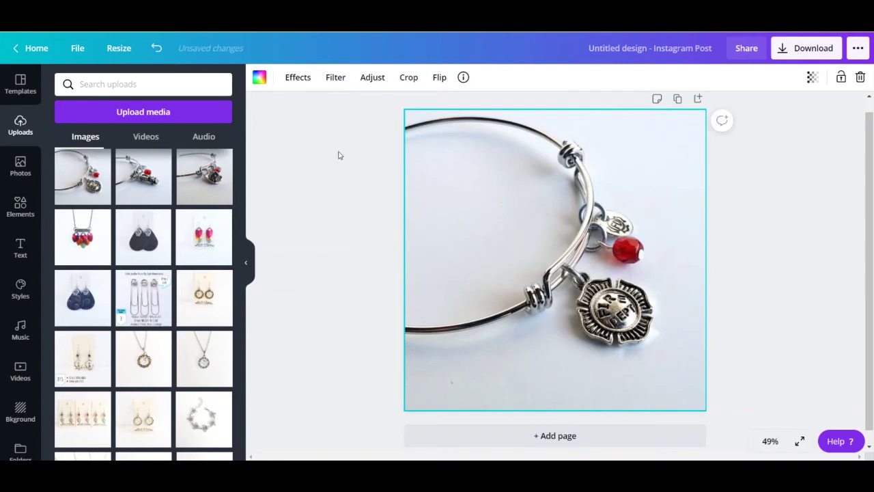
left_click(362, 78)
left_click(308, 78)
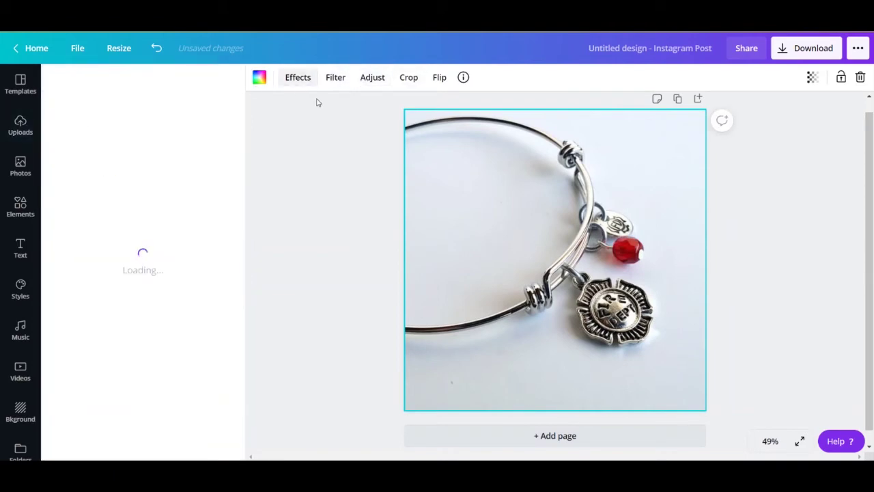
left_click(131, 116)
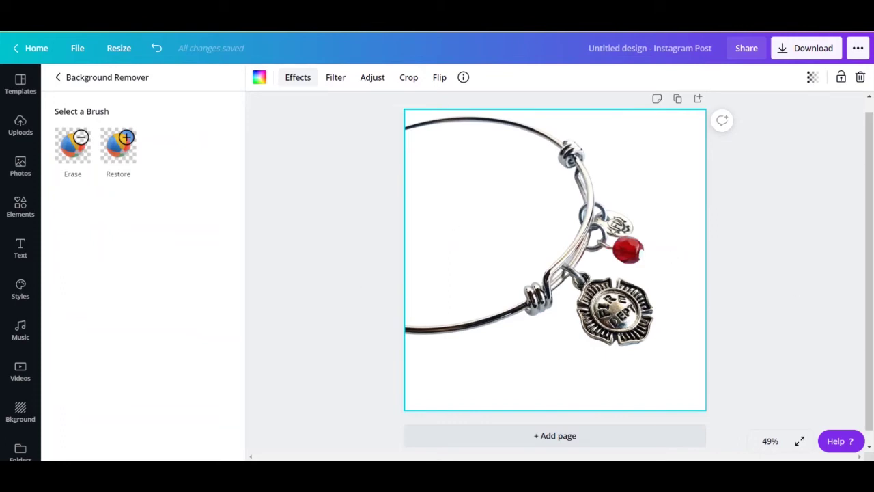
left_click(127, 164)
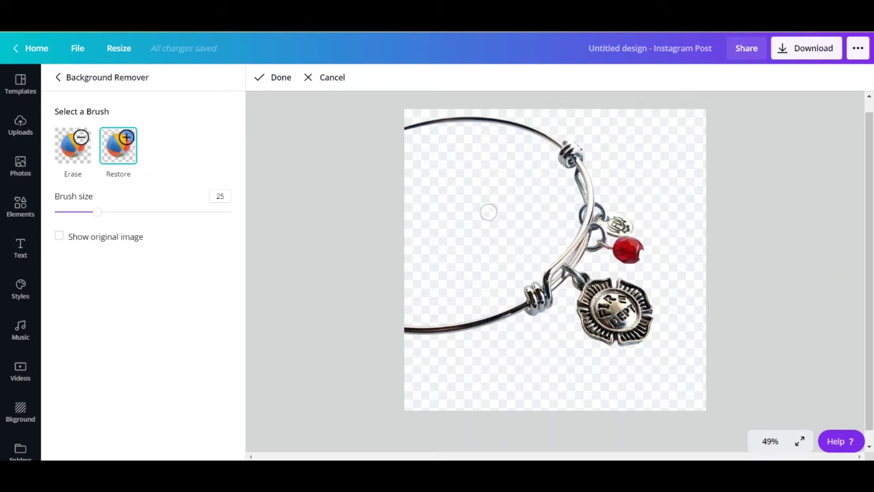
left_click(115, 237)
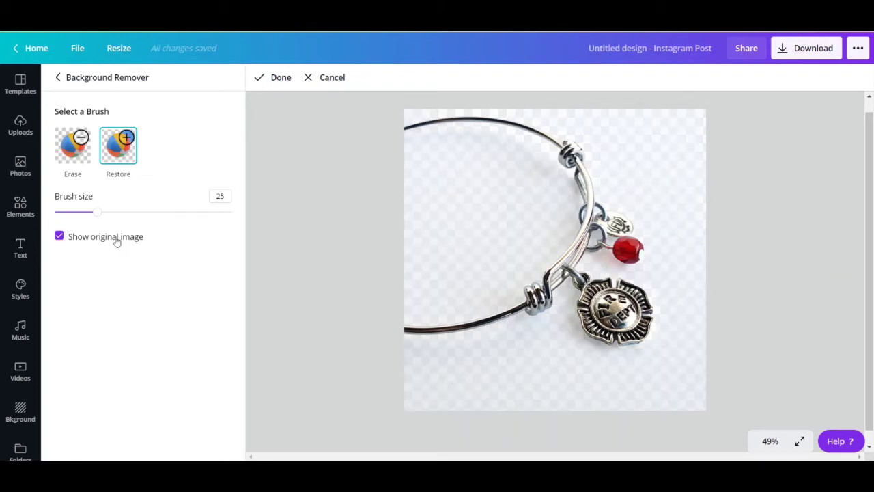
left_click(116, 239)
left_click(116, 239)
left_click(116, 237)
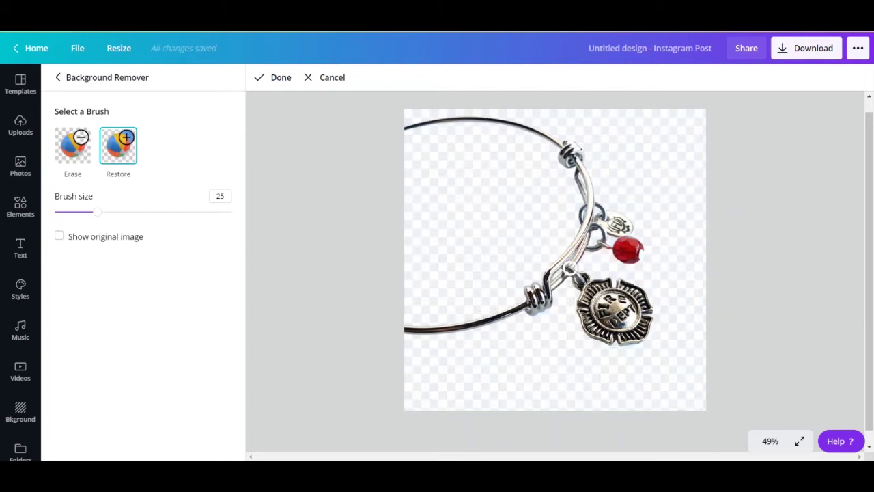
left_click(279, 76)
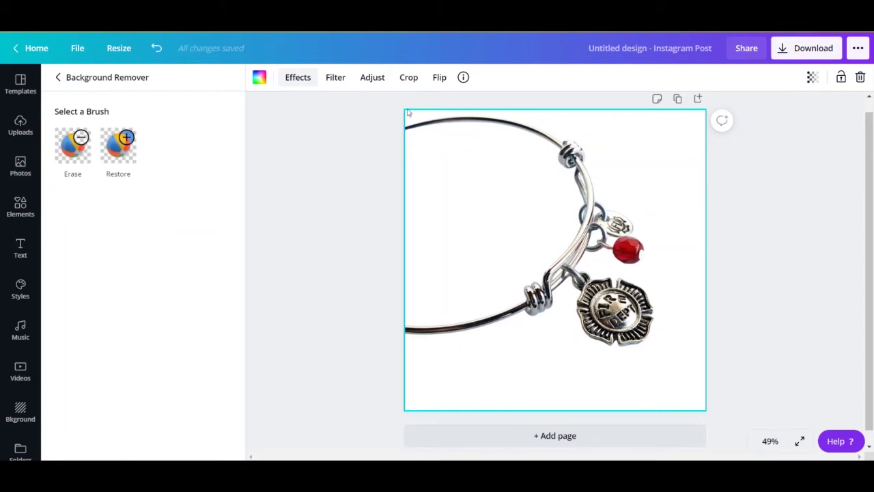
- Fade the background-removed bangle image to transparency 40
left_click(64, 79)
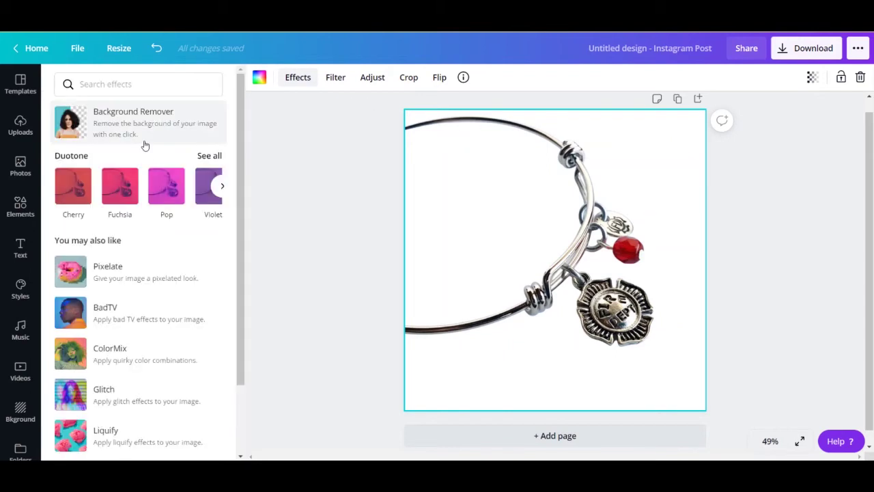
scroll(139, 273, "down", 2)
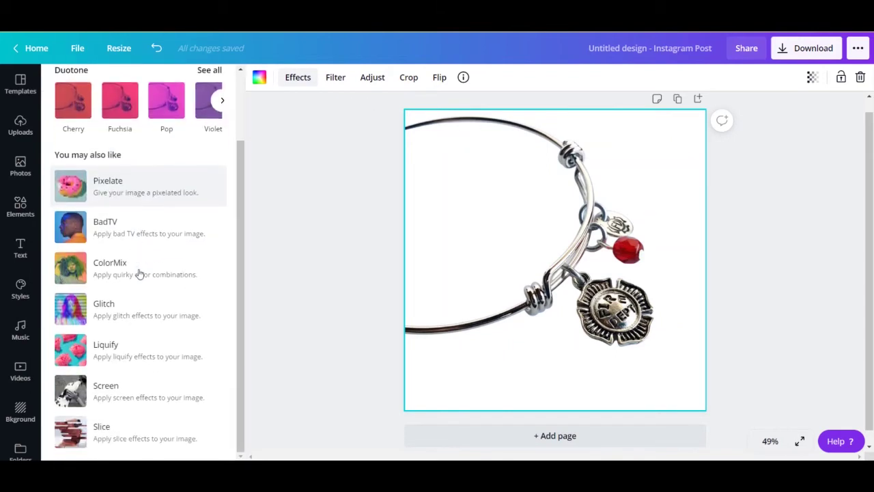
scroll(138, 273, "up", 2)
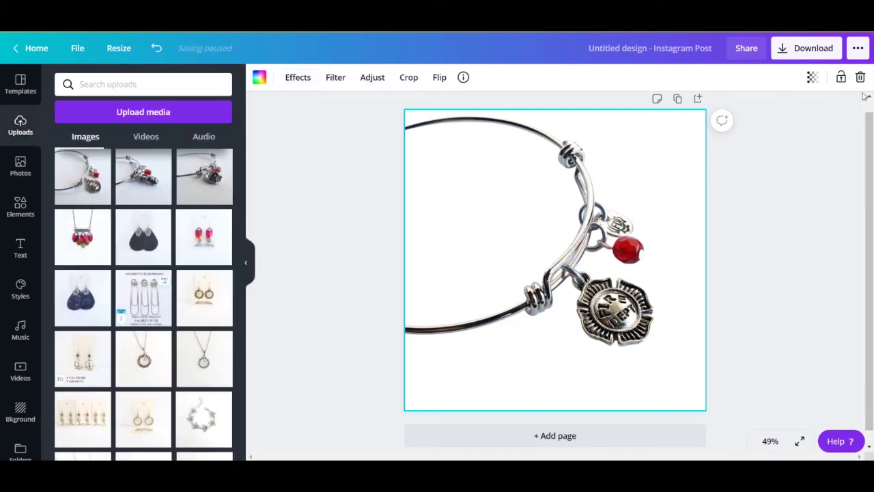
left_click(814, 80)
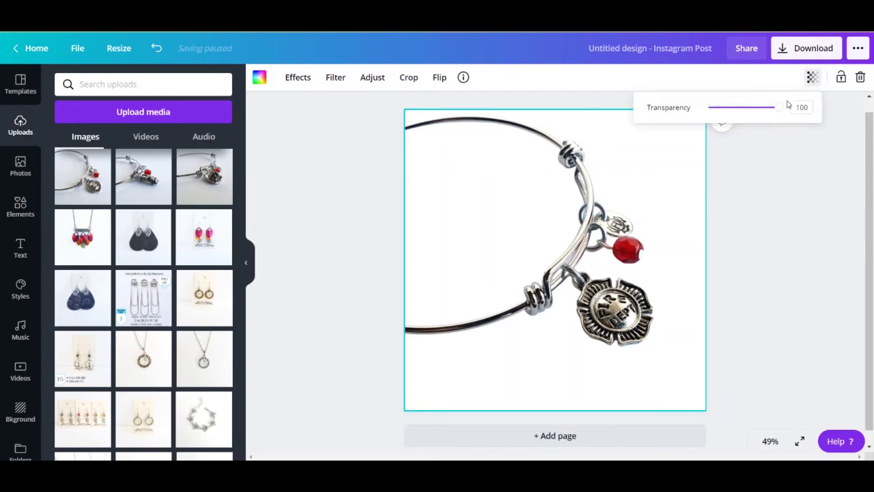
left_click_drag(775, 110, 830, 116)
- Delete the bangle image, leaving the page blank white
left_click(830, 116)
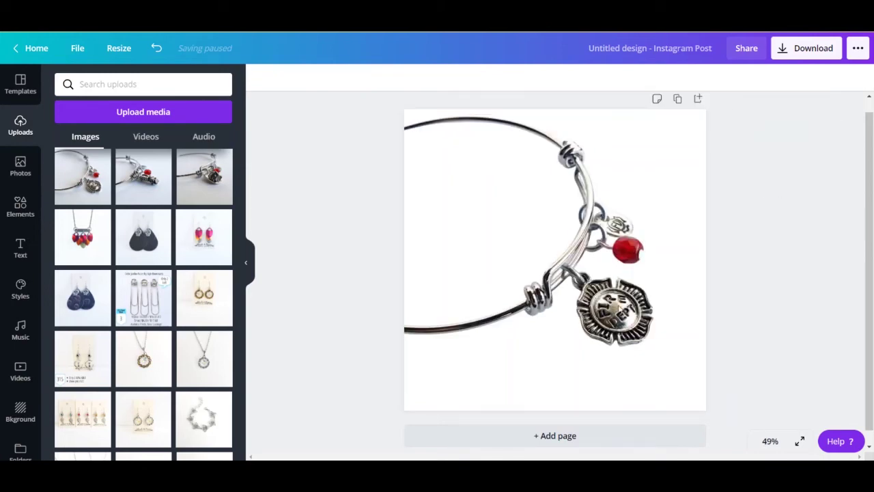
left_click(685, 330)
key("Delete")
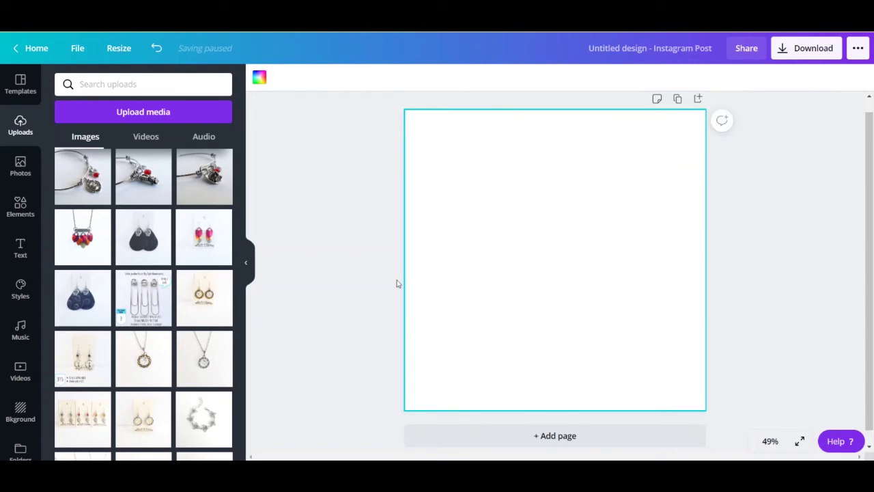
- Add the bangle photo, enlarge and reposition it, and remove its background
left_click(82, 176)
left_click_drag(648, 353, 676, 379)
left_click_drag(617, 289, 585, 252)
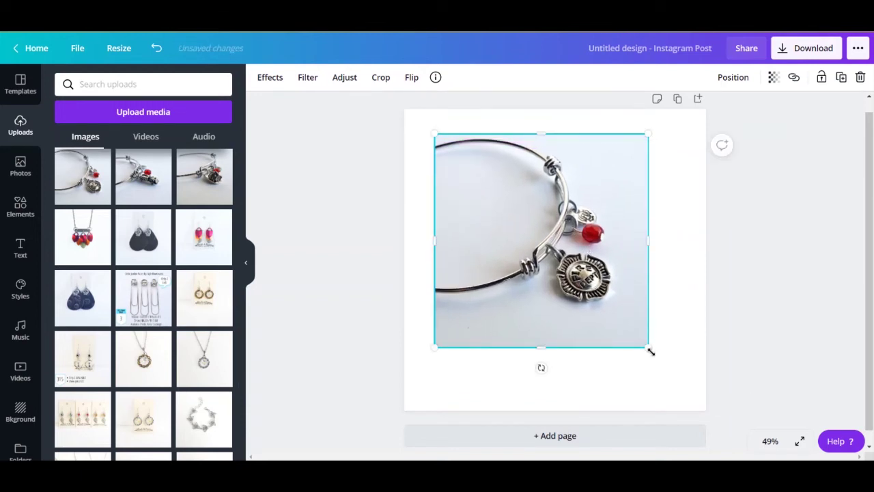
left_click_drag(646, 349, 678, 377)
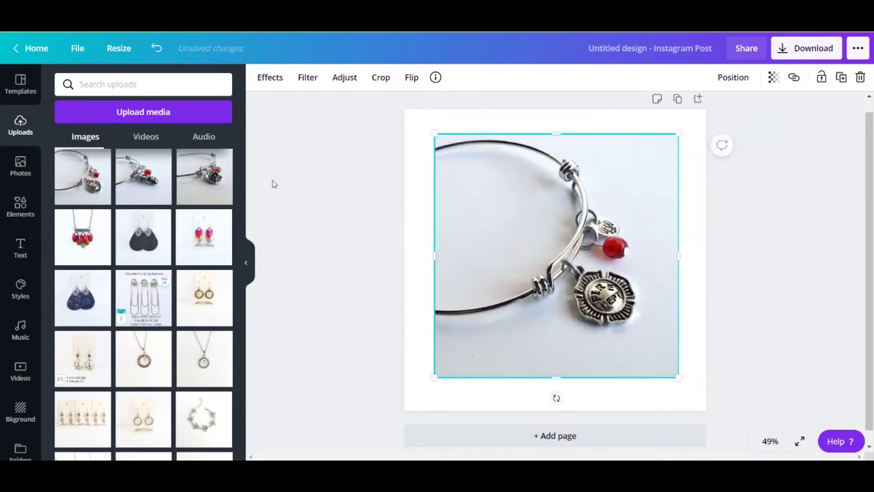
left_click(273, 80)
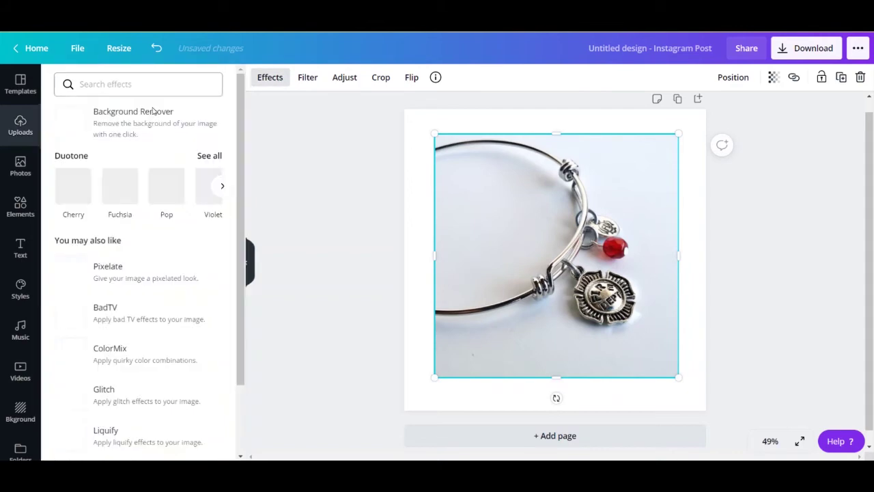
left_click(125, 135)
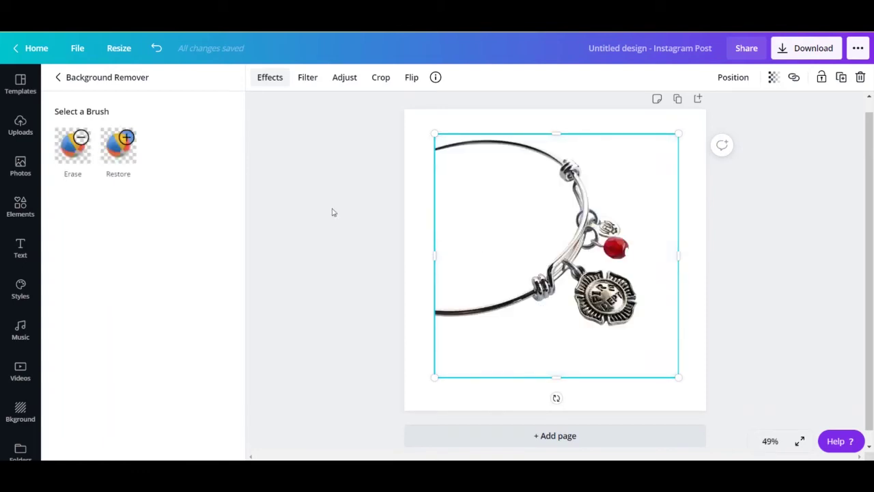
- Duplicate the bracelet image and offset the copy down-left
left_click(452, 201)
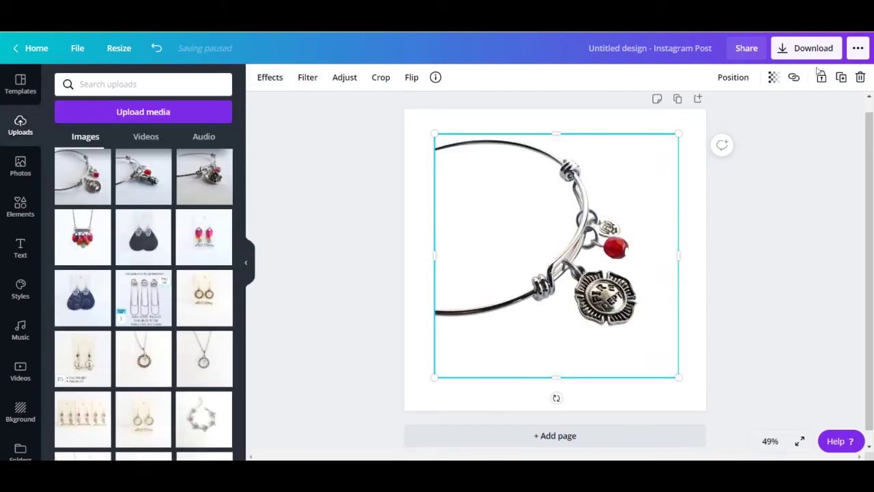
left_click(841, 77)
left_click_drag(597, 237, 582, 279)
- Apply a Duotone effect to the original bracelet with black highlights
left_click(574, 156)
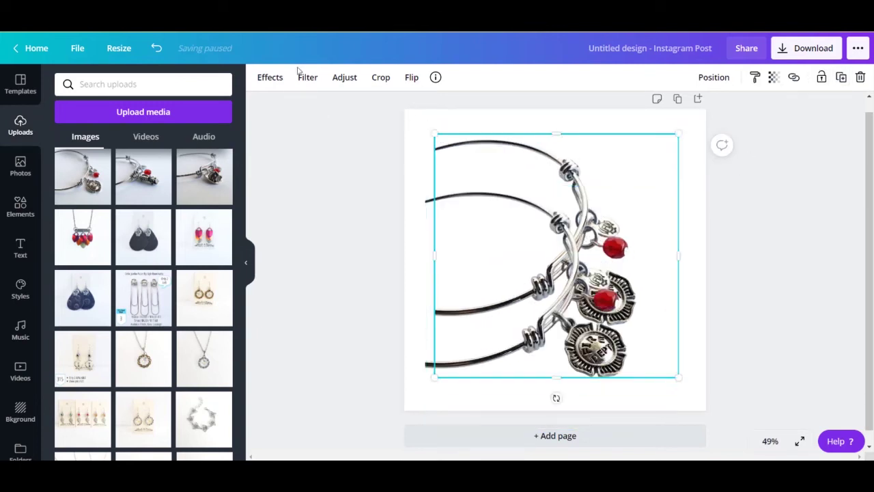
left_click(270, 77)
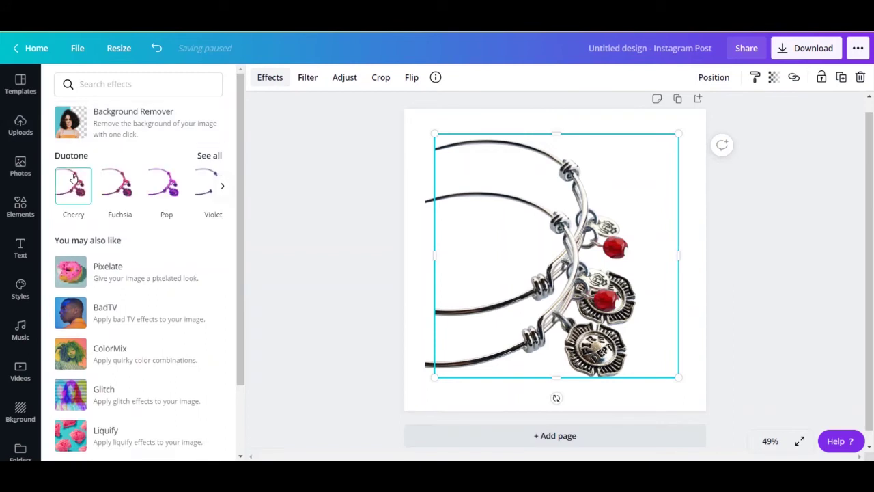
left_click(73, 185)
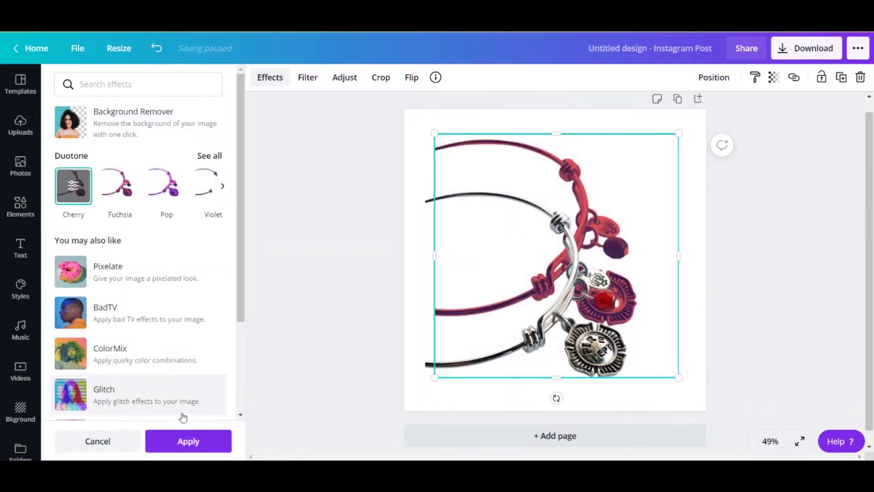
left_click(80, 193)
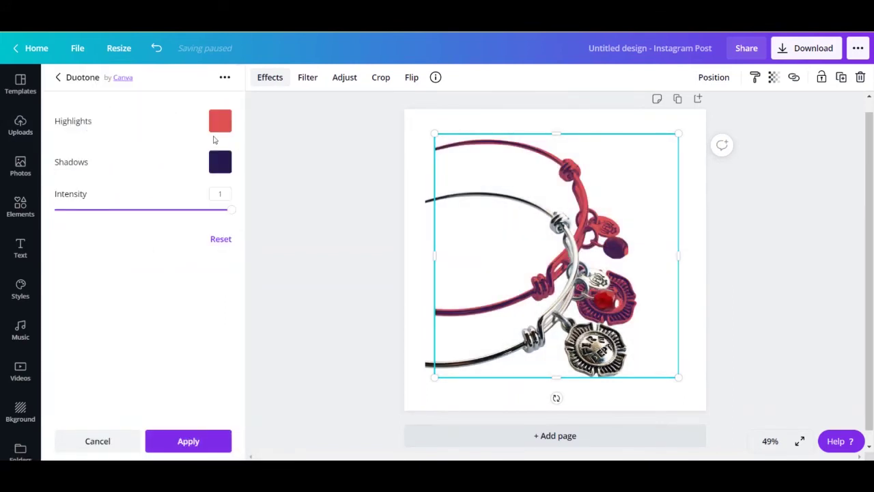
left_click(221, 120)
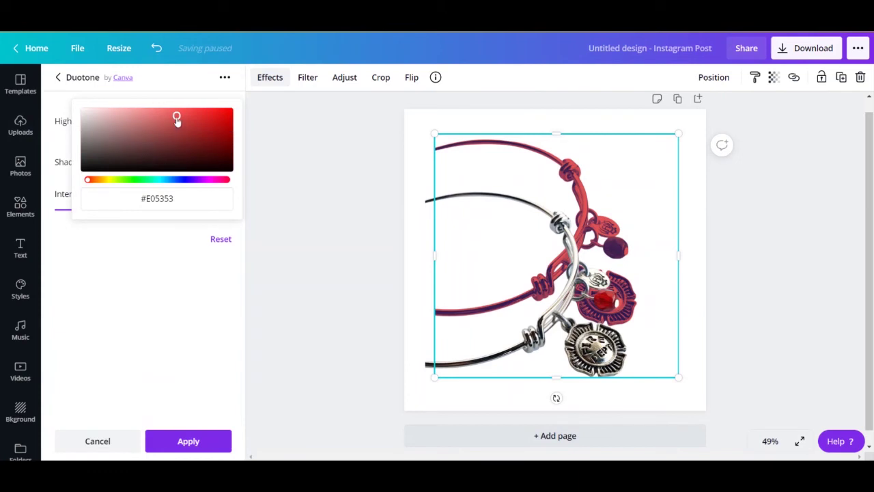
left_click_drag(177, 120, 244, 182)
- Set the duotone shadows to black, apply it, and move the silver copy over it
left_click(217, 274)
left_click(222, 164)
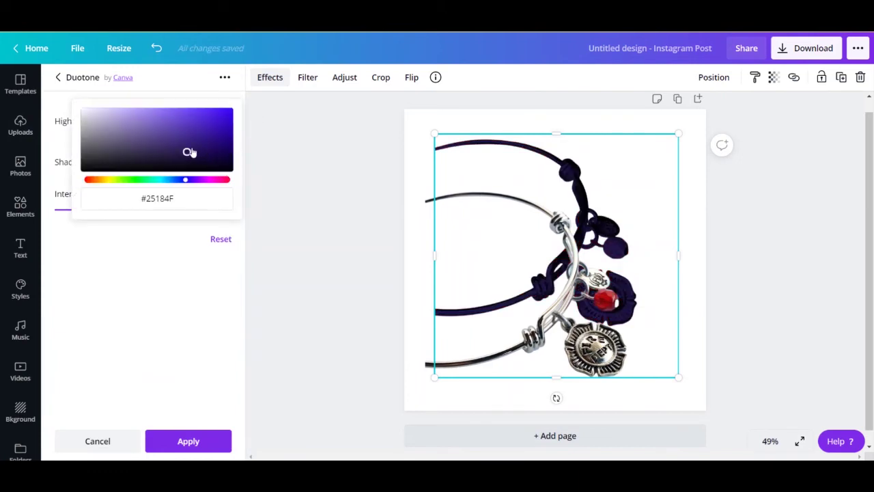
left_click_drag(190, 152, 257, 195)
left_click(220, 287)
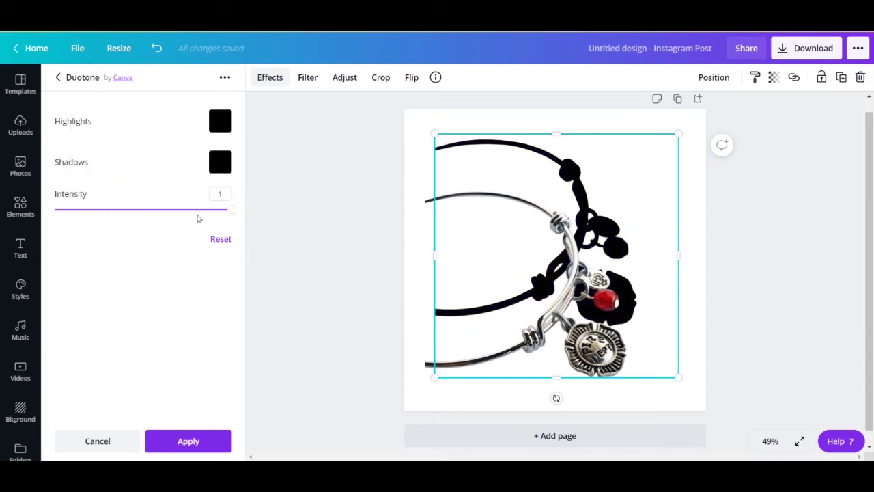
left_click(187, 442)
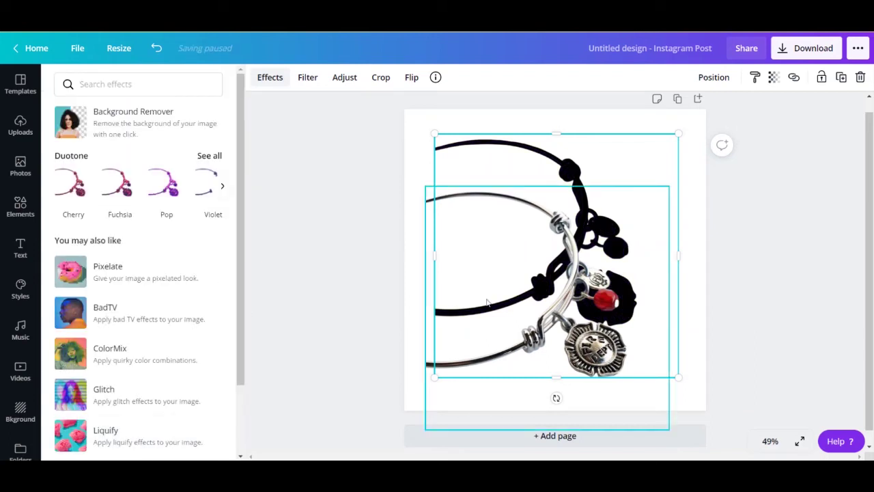
left_click_drag(557, 315, 568, 254)
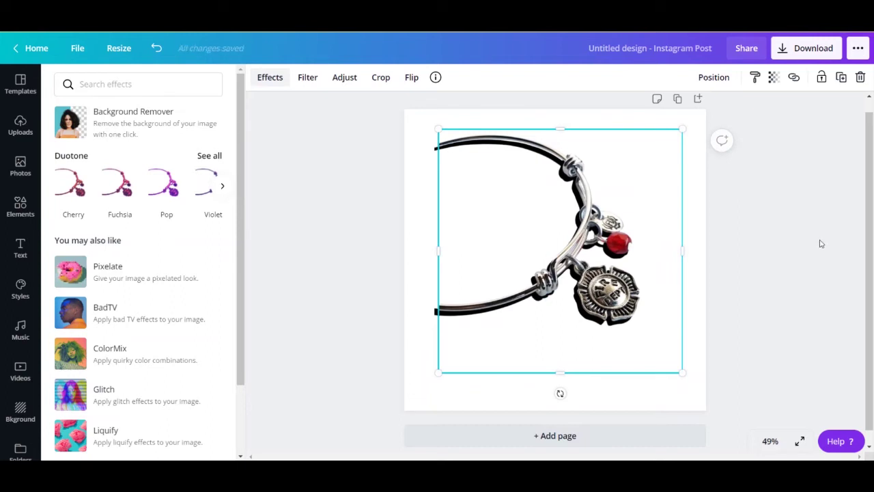
- Raise the silver bracelet's brightness to 19 and contrast to 24
left_click(344, 77)
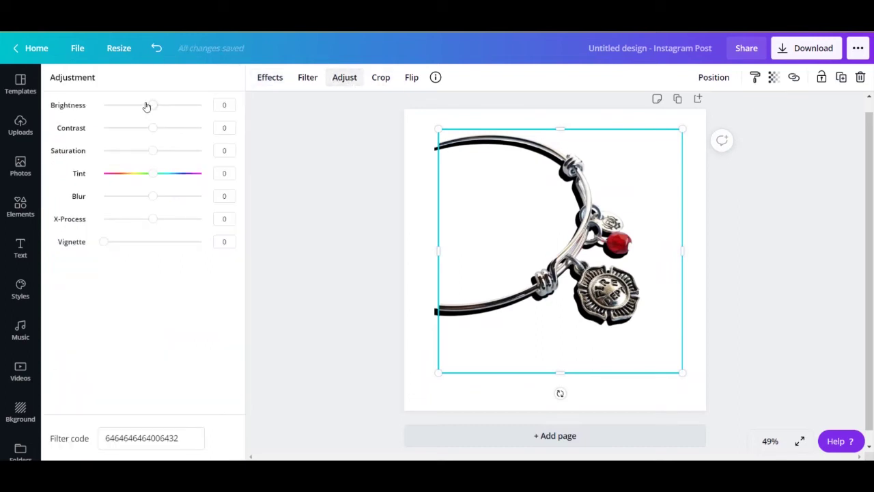
left_click_drag(151, 106, 169, 130)
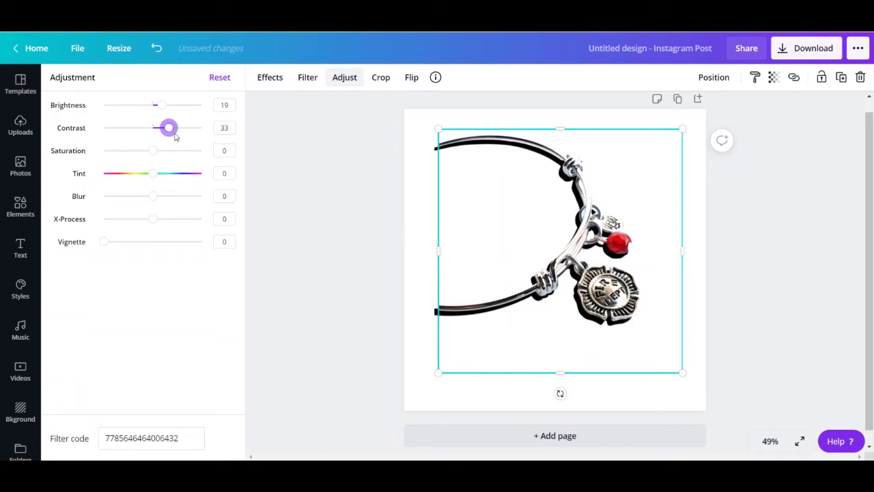
left_click_drag(169, 128, 162, 106)
- Nudge the black shadow copy slightly left and down and set its transparency to 89
key("Escape")
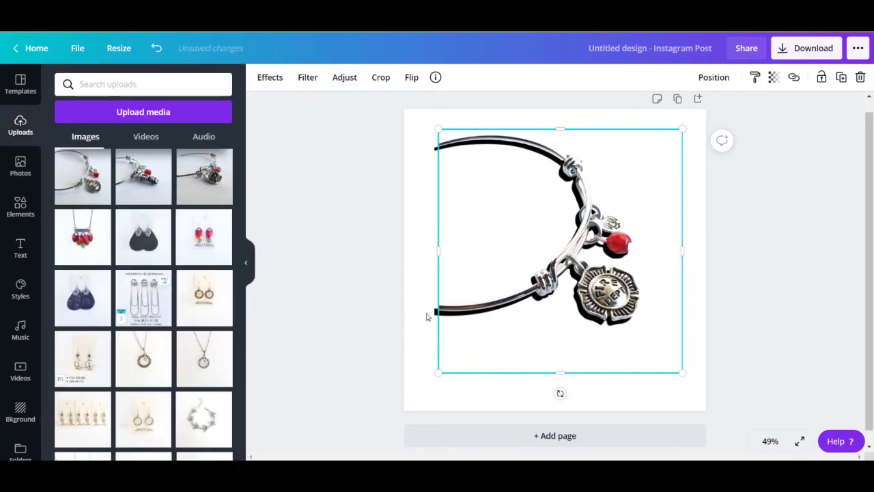
left_click(430, 314)
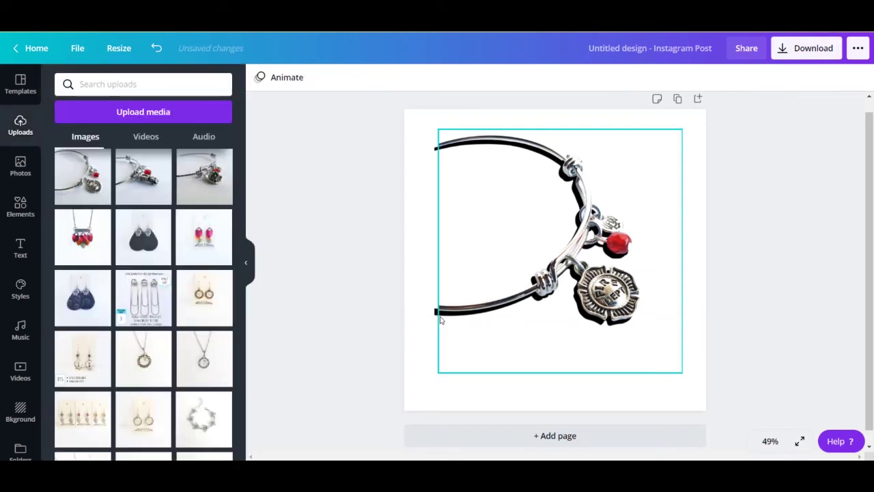
left_click_drag(435, 312, 439, 316)
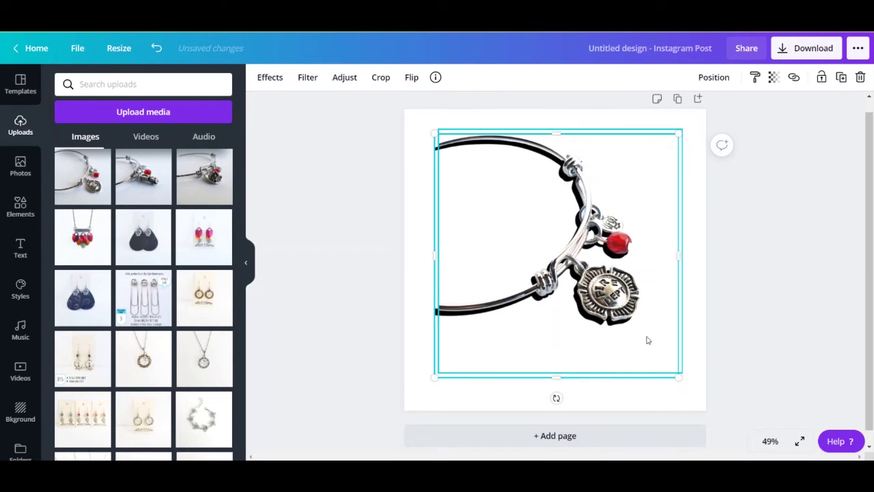
left_click(773, 77)
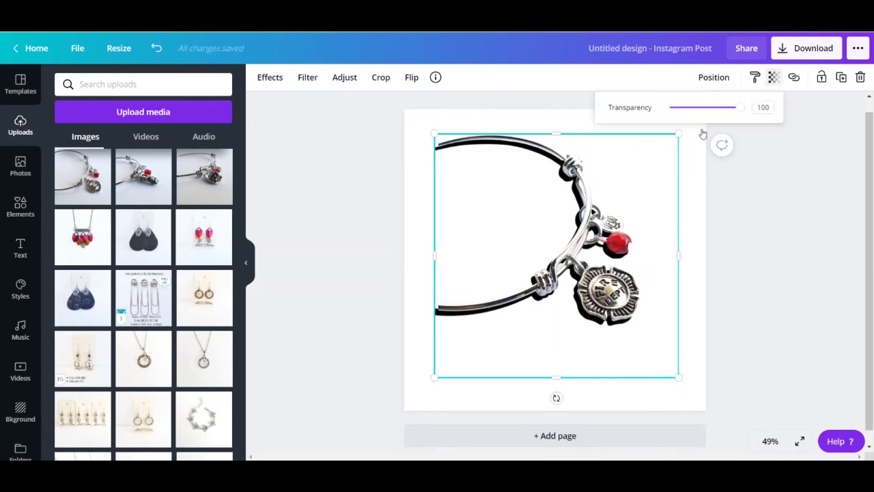
left_click_drag(735, 109, 677, 112)
left_click(765, 229)
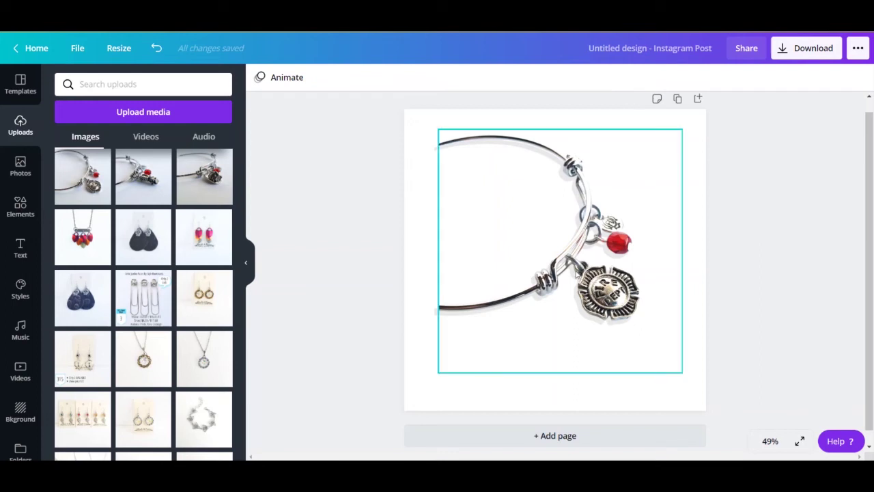
- Select the silver bracelet and its shadow copy together and group them
left_click(527, 308)
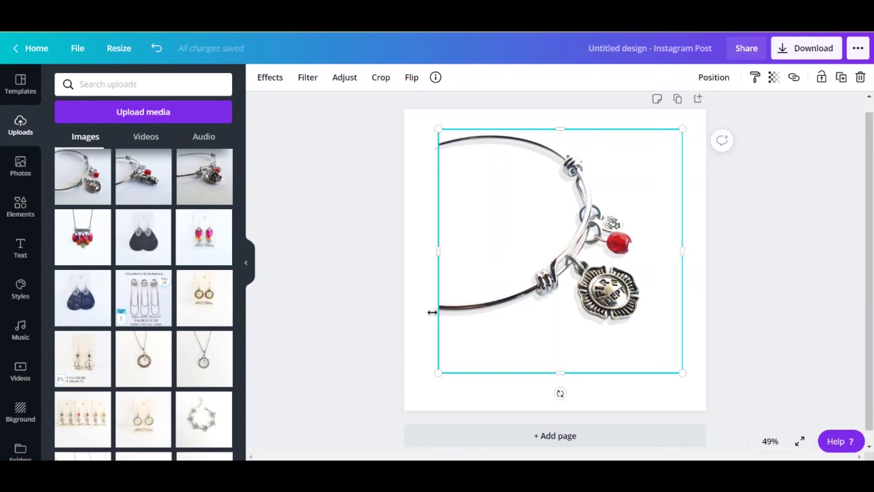
left_click(410, 305)
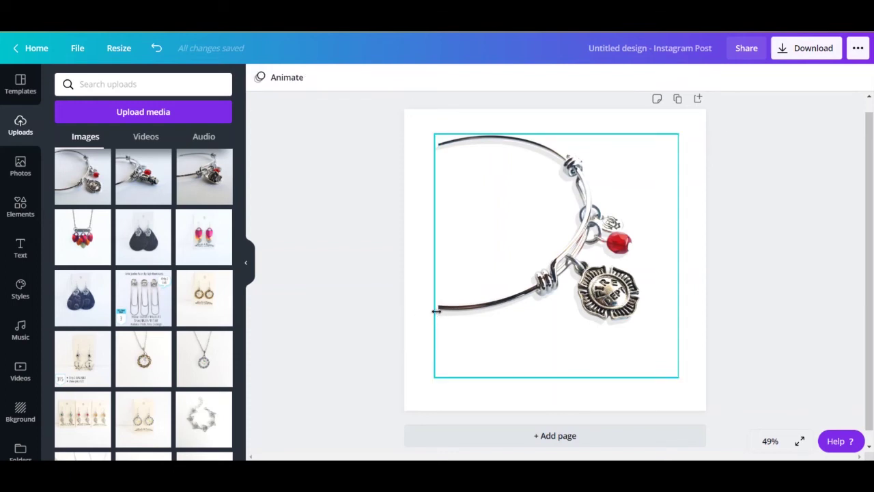
left_click(436, 311)
left_click(495, 306, "shift")
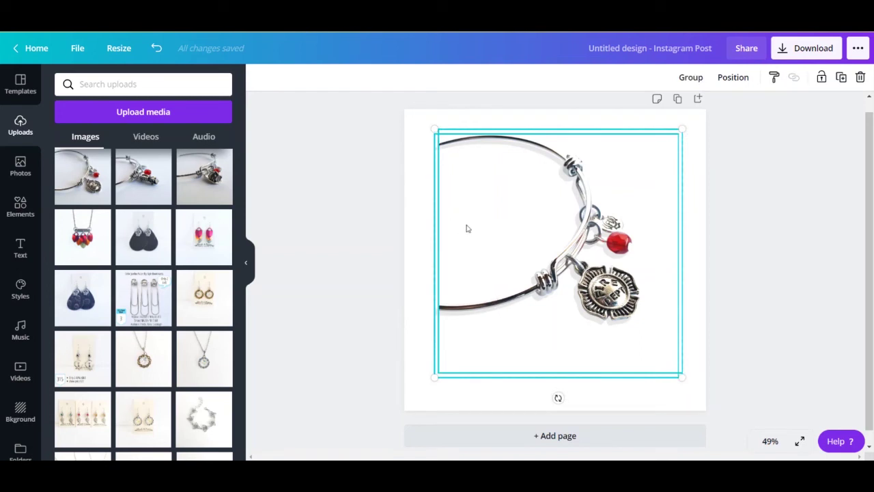
left_click(687, 78)
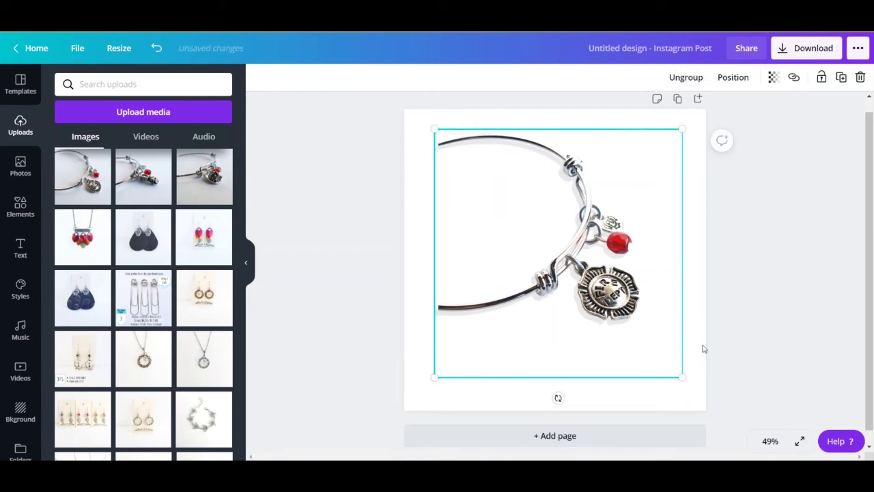
- Enlarge the bracelet group to fill the square and centre it on the page
left_click_drag(680, 375, 727, 420)
left_click_drag(612, 286, 580, 263)
left_click_drag(700, 408, 721, 425)
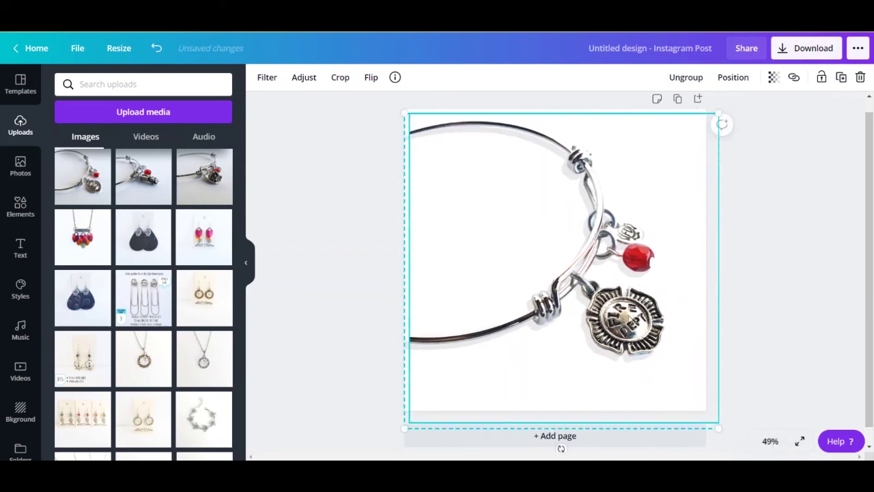
mouse_move(573, 273)
left_mouse_down()
mouse_move(569, 264)
mouse_move(567, 273)
left_mouse_up()
scroll(265, 413, "up", 1)
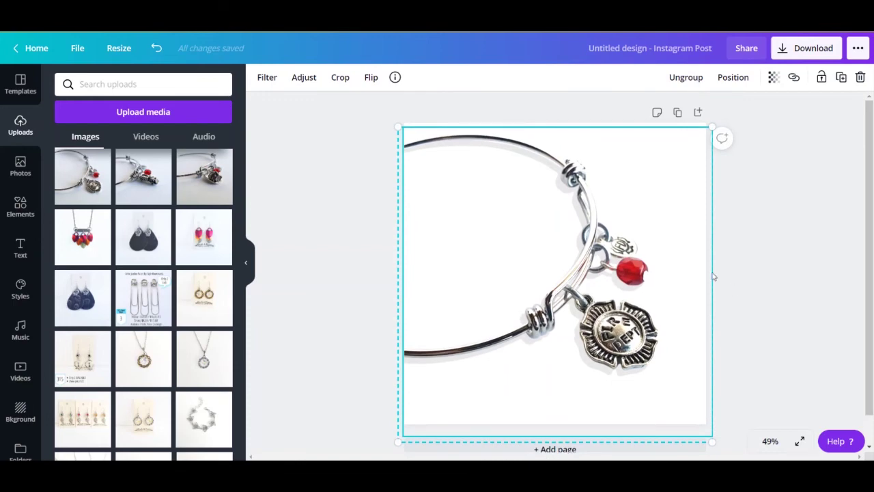
left_click(794, 252)
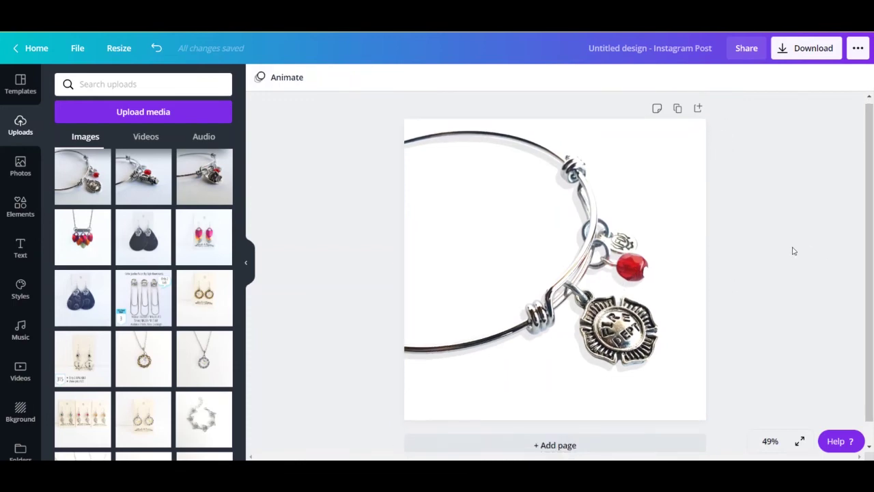
scroll(793, 251, "down", 1)
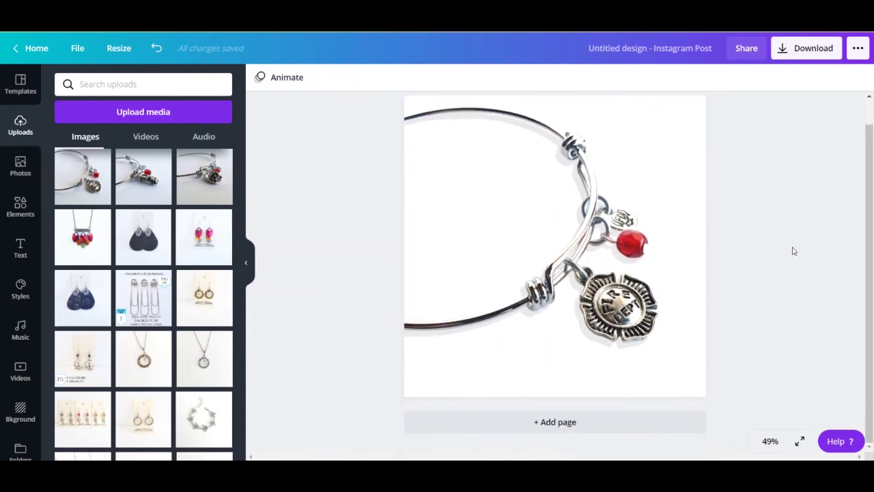